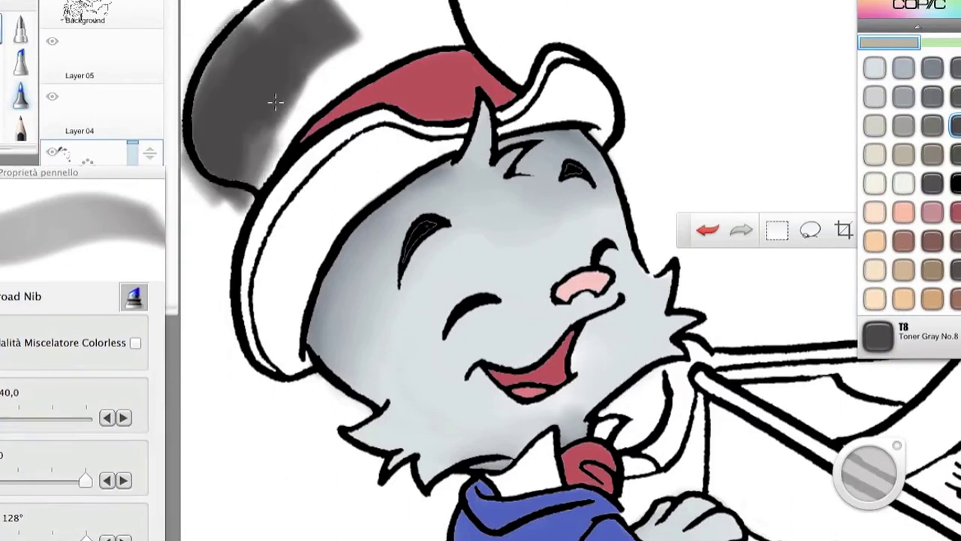
Step: Color the top hat's crown and brim with Toner Gray No.8 (T8) and erase the paint spilling outside the outlines
mouse_move(332, 70)
mouse_down()
mouse_move(382, 109)
mouse_move(299, 346)
mouse_move(392, 197)
mouse_move(443, 191)
mouse_move(601, 135)
mouse_up()
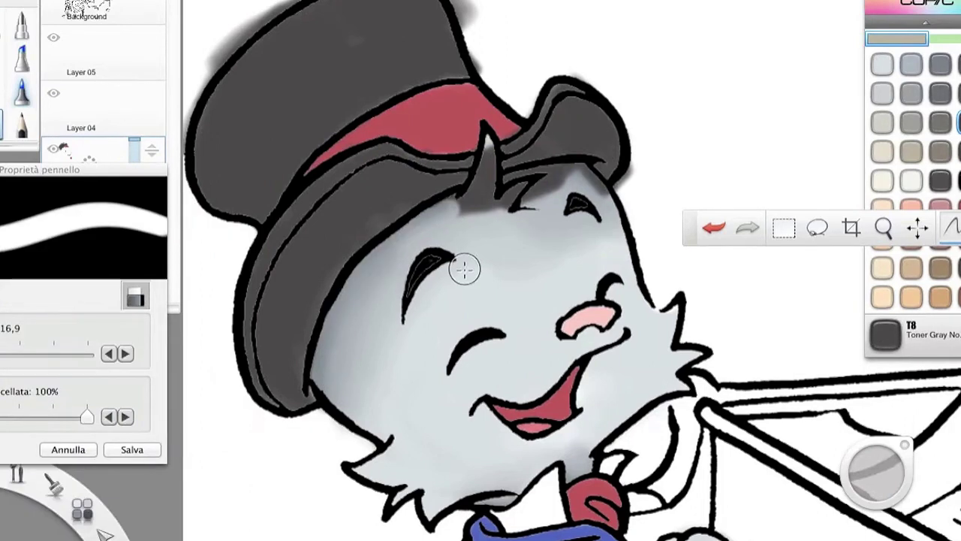
click(19, 58)
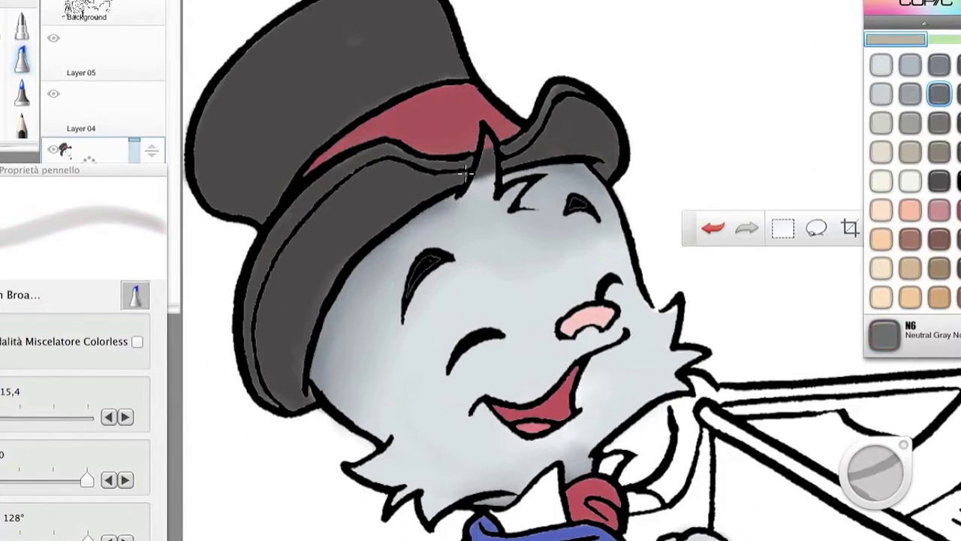
key(e)
key(e)
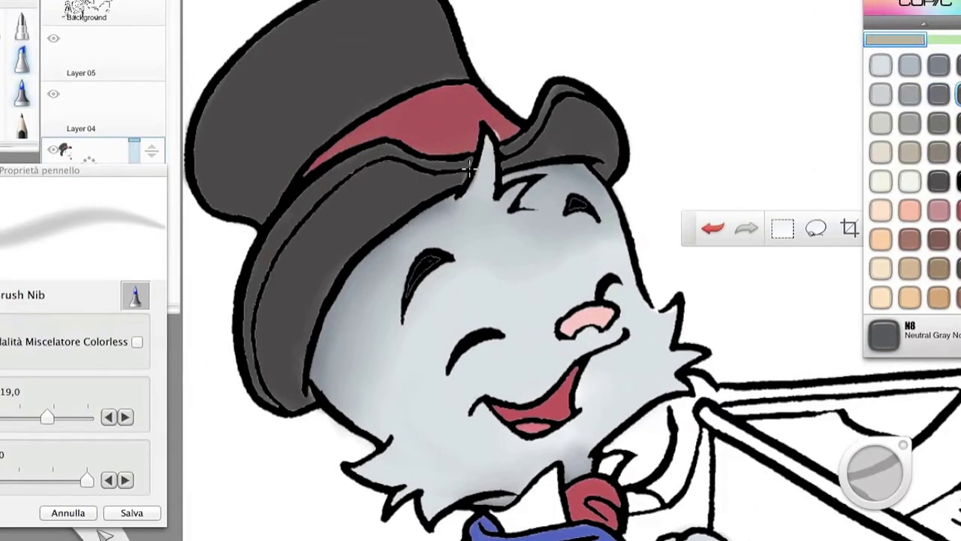
Step: Blend the face shading beside the hat brim with the colorless blender and add a soft reddish blush to the cheek
key(e)
drag(330, 375, 382, 261)
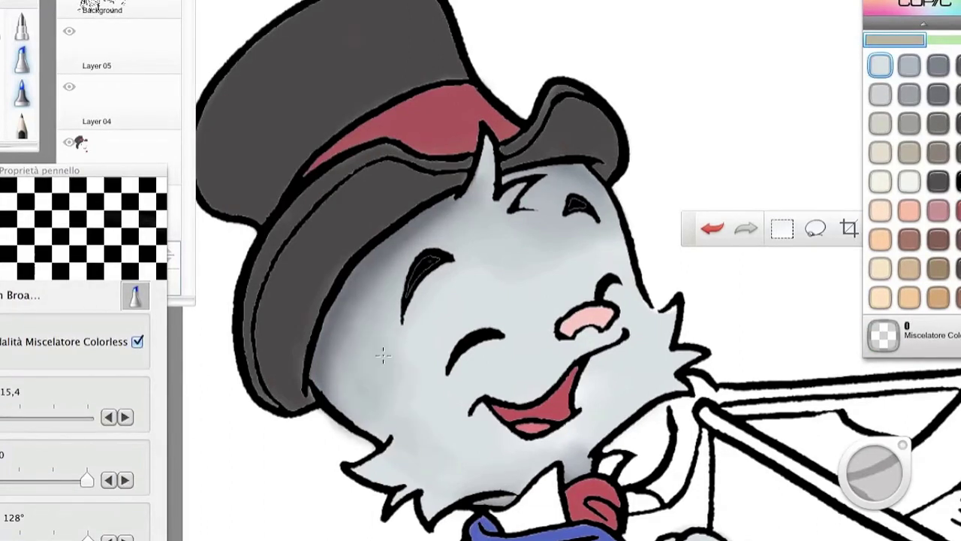
click(121, 342)
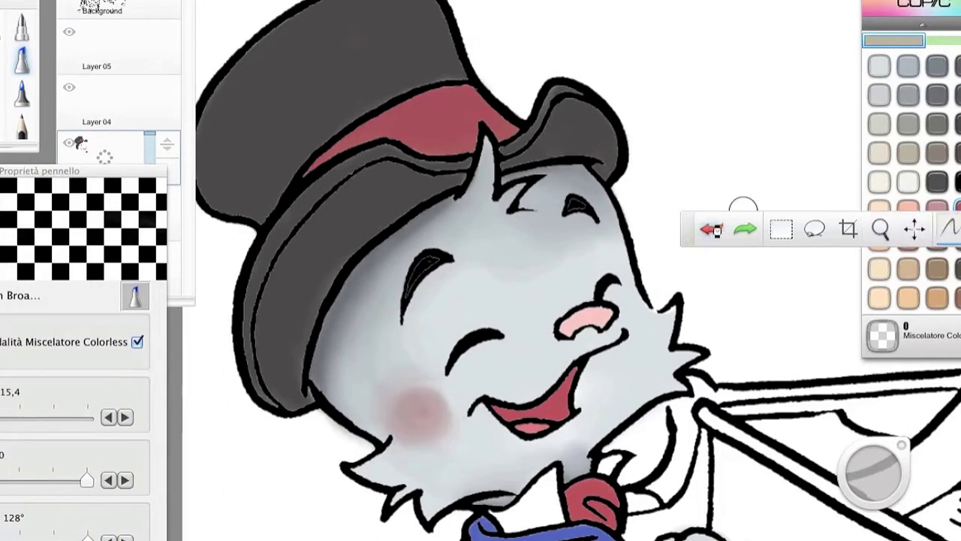
click(937, 207)
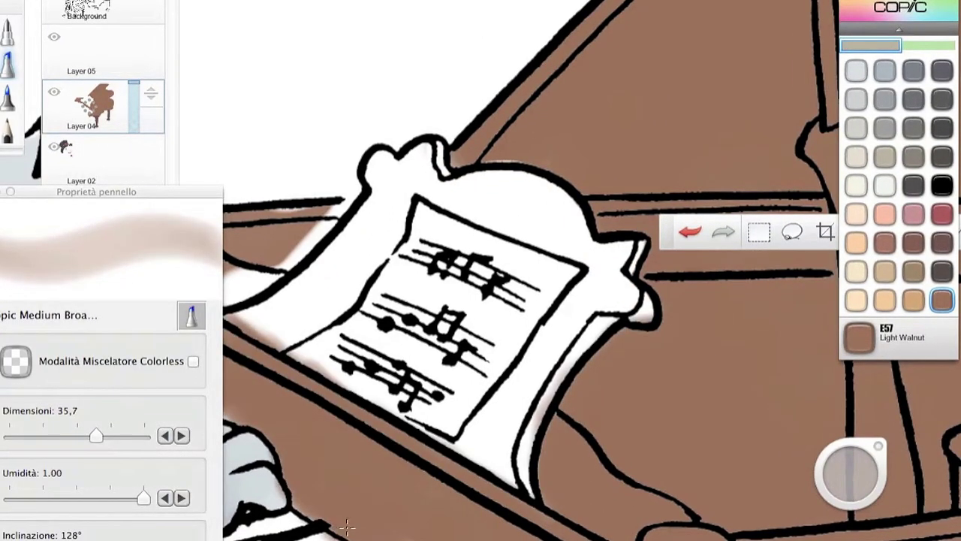
Step: Paint the piano rail beside the music stand Light Walnut (E57) on Layer 04 and erase the overflow around the stand
key(e)
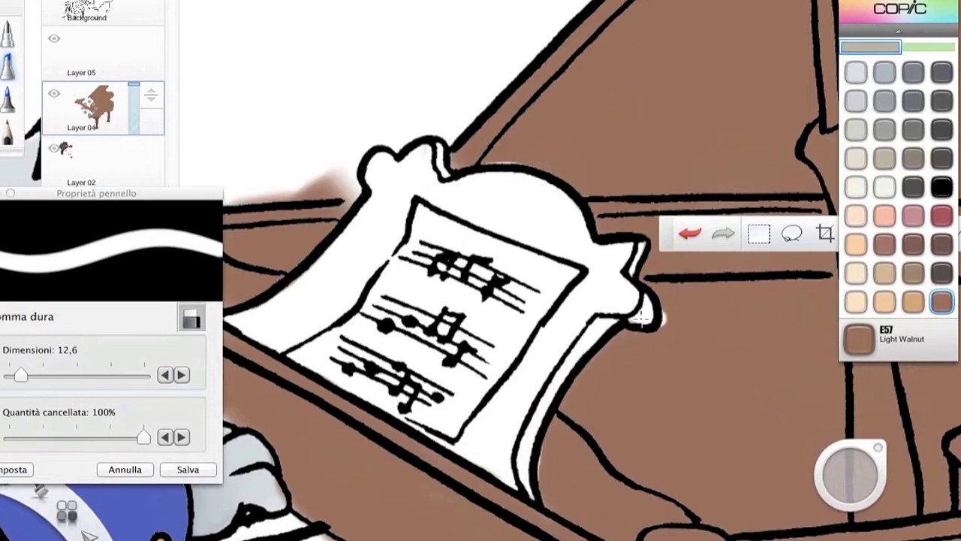
key(e)
key(e)
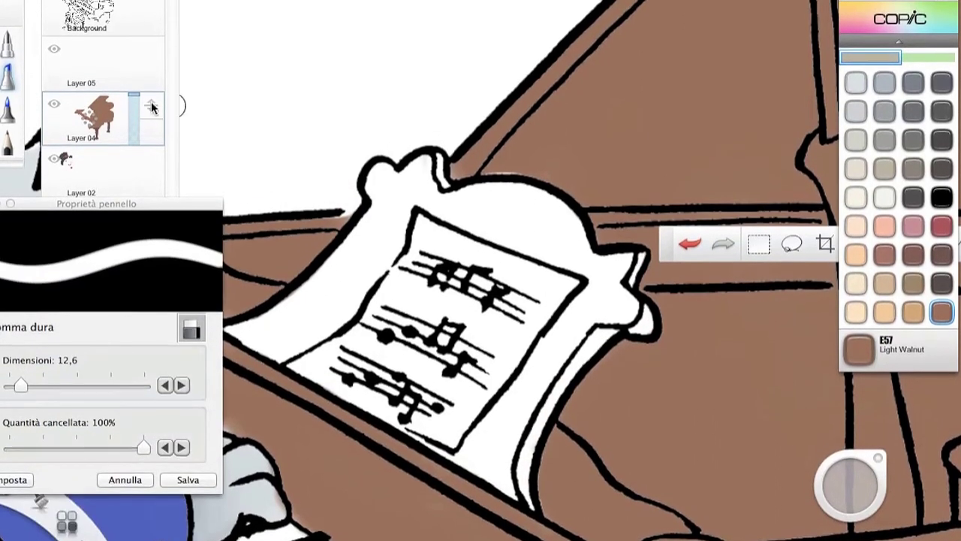
Step: Paint the panel behind the piano keys Light Walnut (E57) and erase the overflow from the keyboard
scroll(420, 353, down, 10)
key(e)
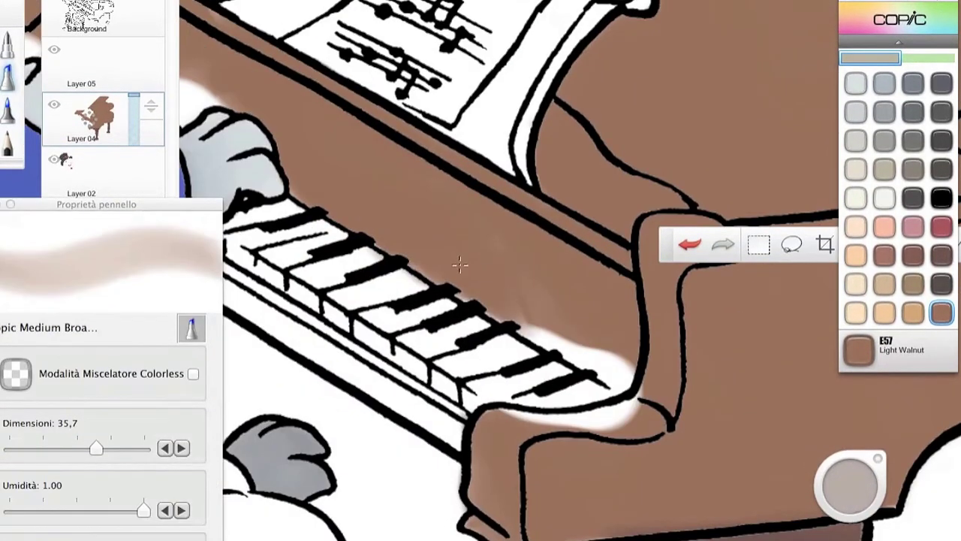
key(e)
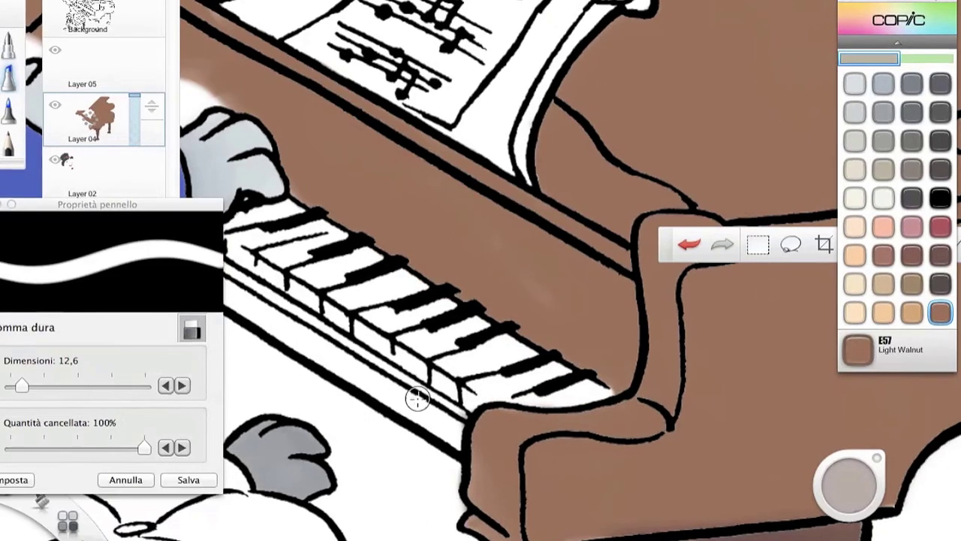
key(e)
Step: Paint the piano end behind the cat's collar and hands Light Walnut (E57), erasing the overflow from the white collar
scroll(403, 333, up, 10)
scroll(403, 333, left, 10)
key(e)
key(e)
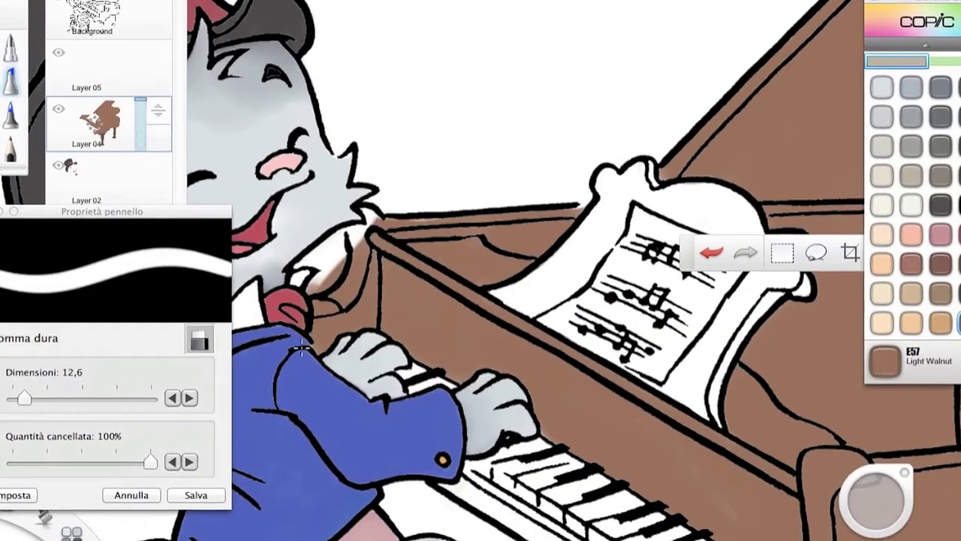
key(e)
key(e)
Step: Paint the front ledge below the keys Light Walnut (E57) and erase the paint outside its outline
scroll(392, 259, down, 5)
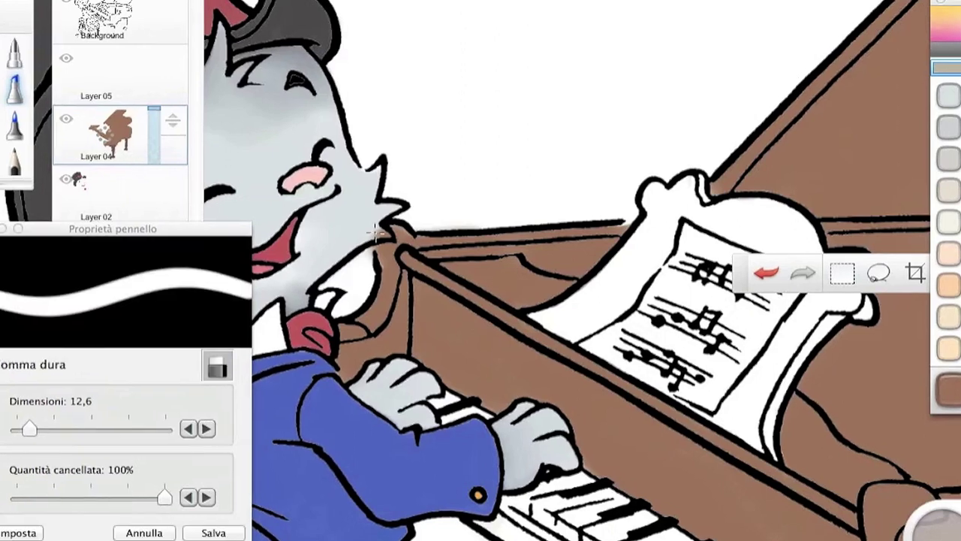
key(e)
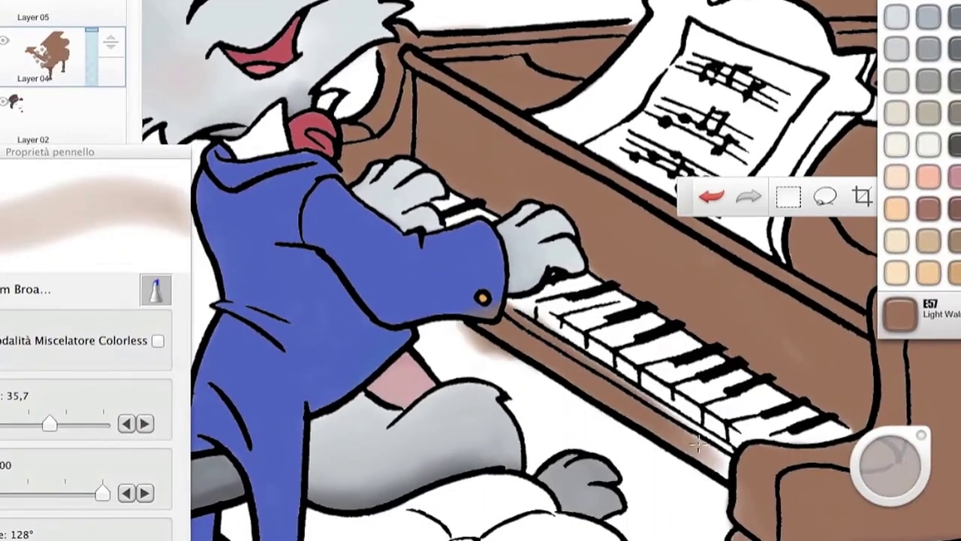
key(e)
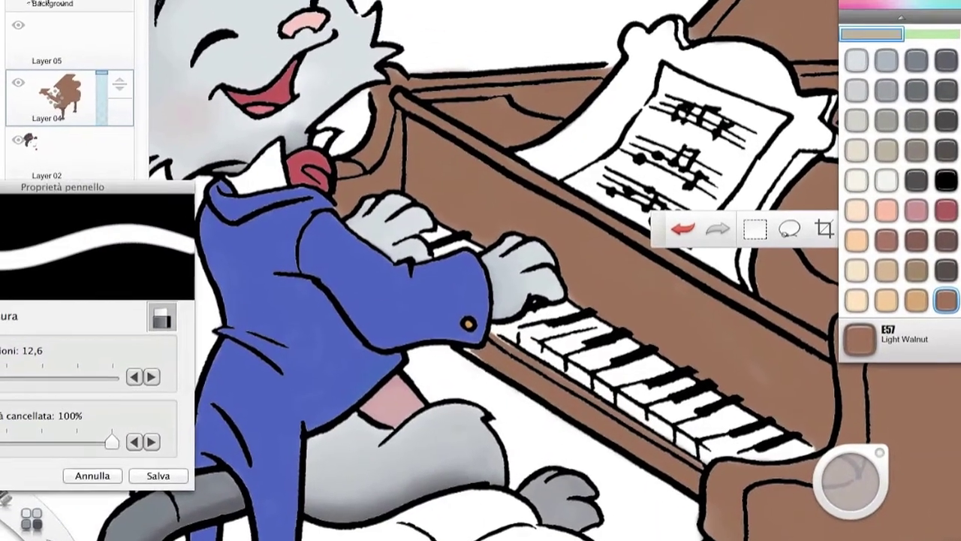
key(e)
Step: Paint the upper rod of the piano's lid prop Honey (Y38) on Layer 05
scroll(379, 436, down, 5)
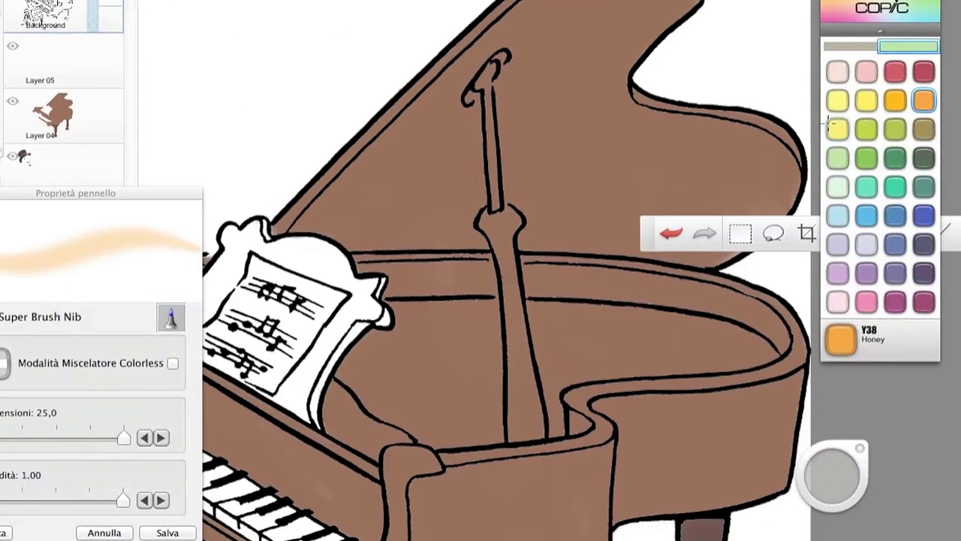
key(e)
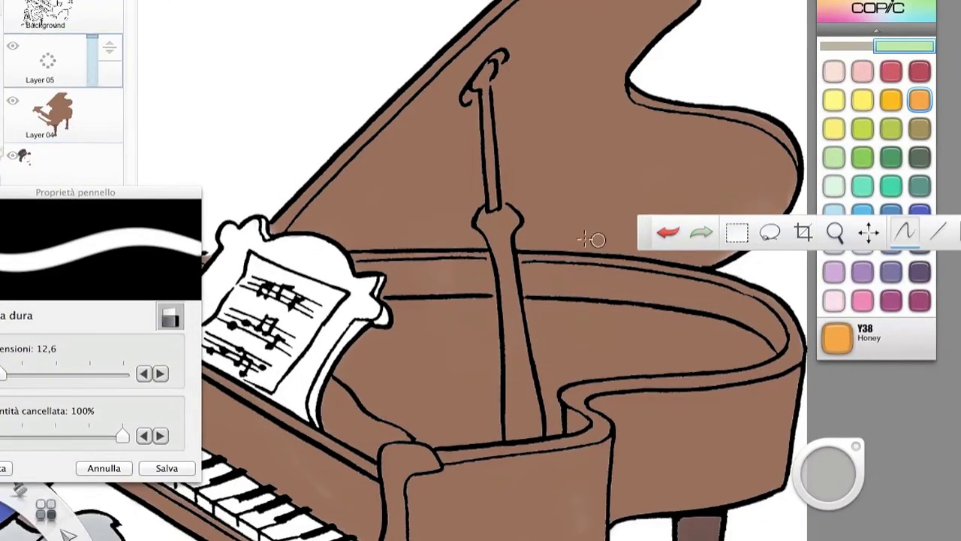
key(e)
drag(493, 191, 488, 107)
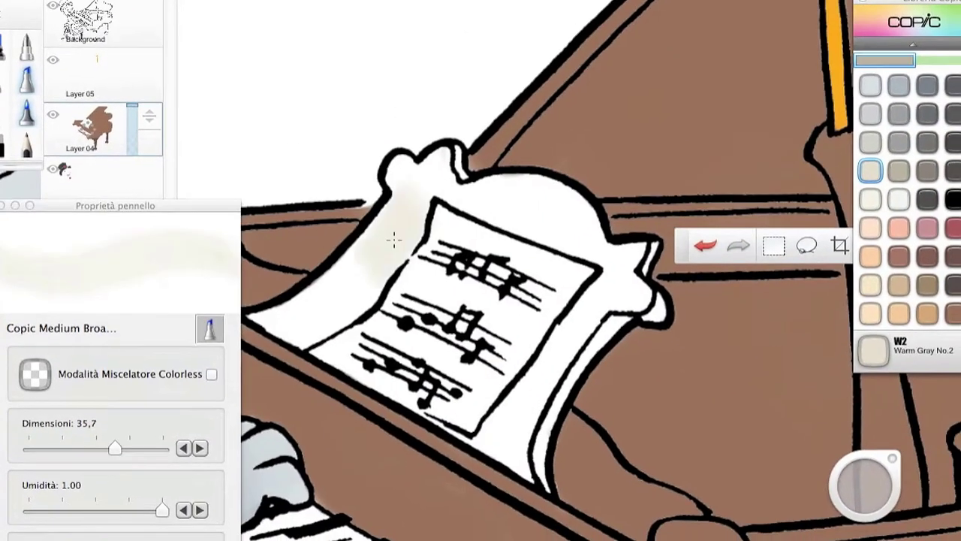
Step: Replace the trial grays on the music stand with Cool Gray No.2 (C2) and color the sheet music Warm Gray No.2 (W2)
key(super+z)
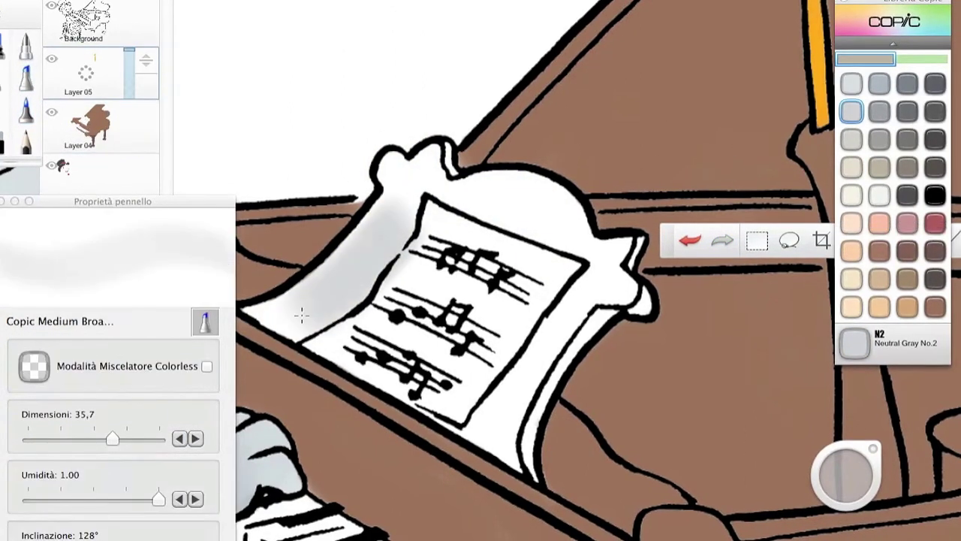
key(super+z)
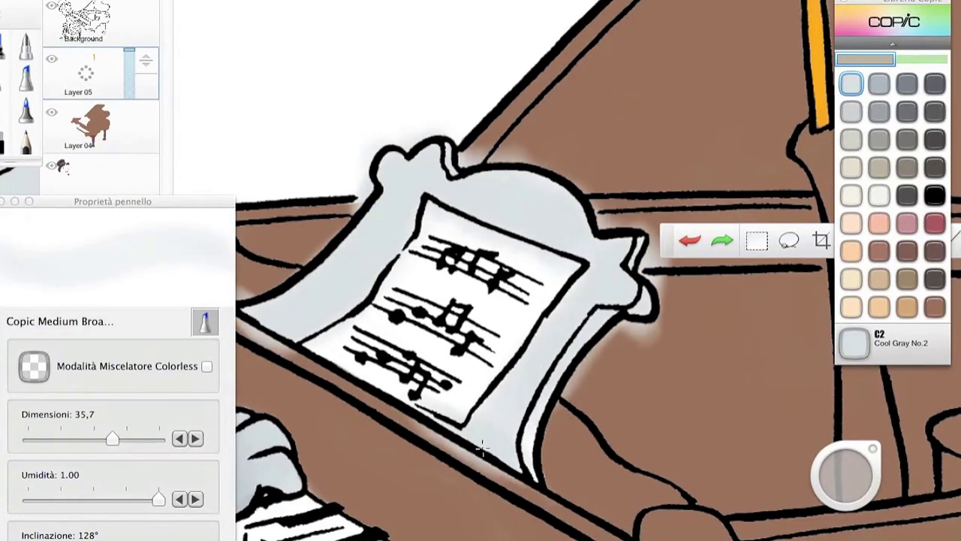
key(e)
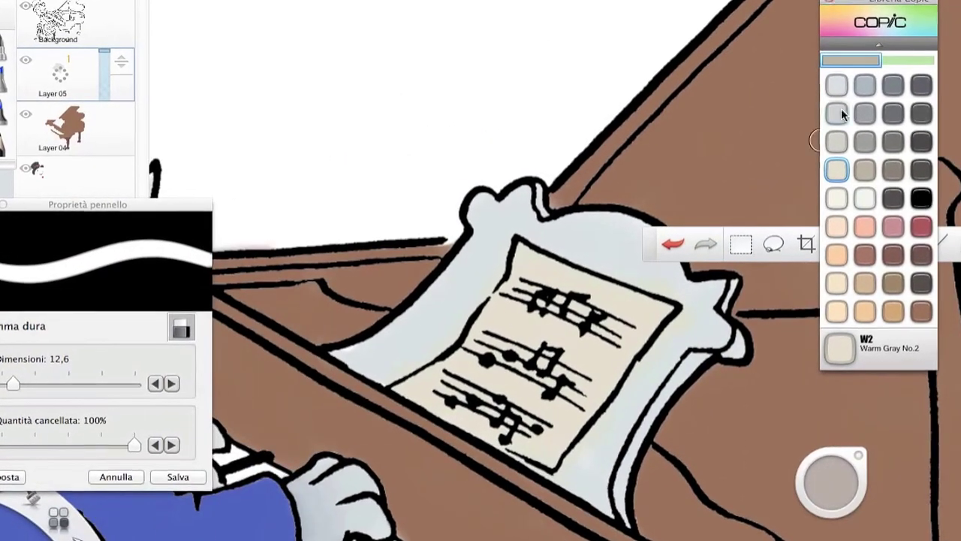
key(e)
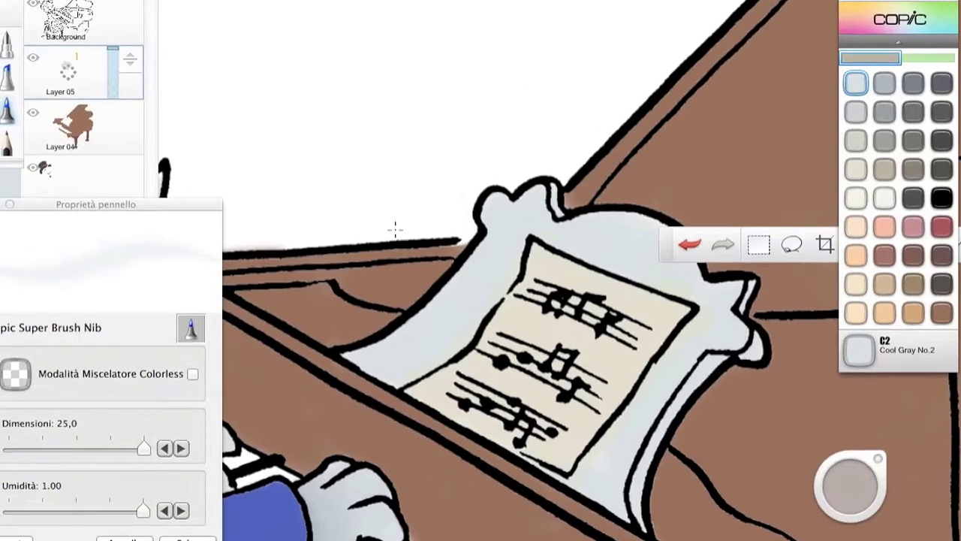
Step: Touch up the piano legs in Light Walnut (E57) and erase the paint around their outlines
scroll(393, 225, down, 5)
scroll(439, 341, up, 3)
alt+click(321, 220)
scroll(338, 226, down, 4)
key(e)
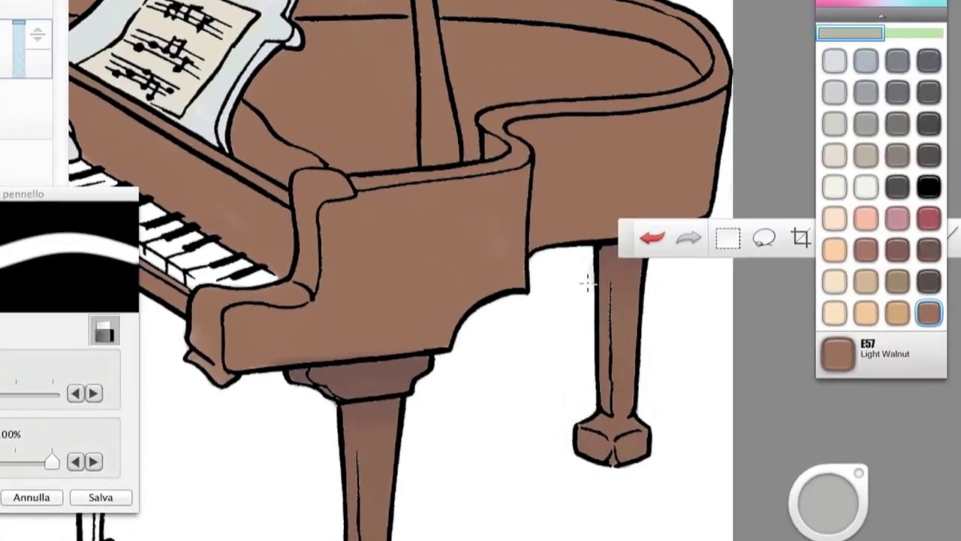
Step: Try painting the piano's interior Burnt Umber (E29) on Layer 05 over the walnut base
scroll(593, 285, up, 3)
key(e)
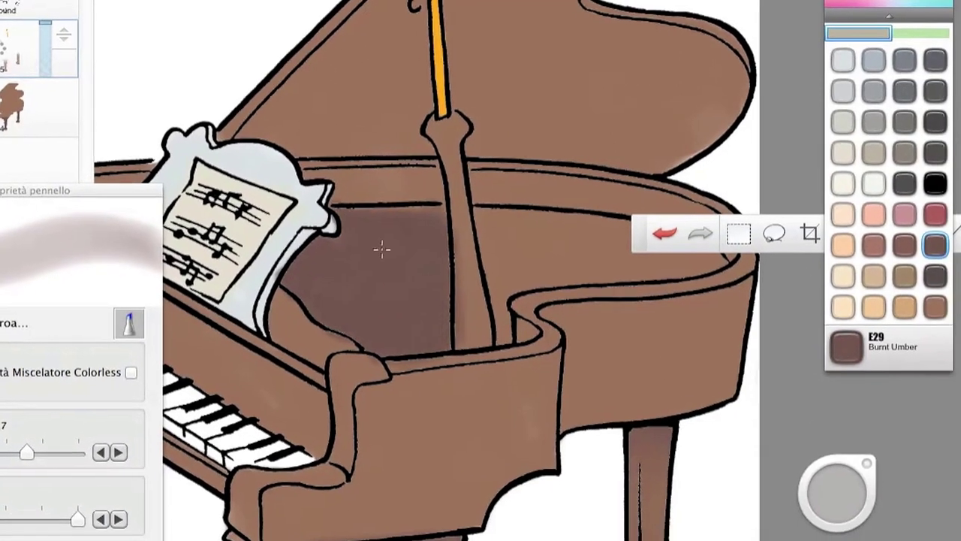
mouse_move(387, 263)
mouse_down()
mouse_move(599, 229)
mouse_move(761, 261)
mouse_up()
mouse_move(676, 238)
mouse_down()
mouse_move(568, 217)
mouse_move(424, 266)
mouse_move(645, 218)
mouse_up()
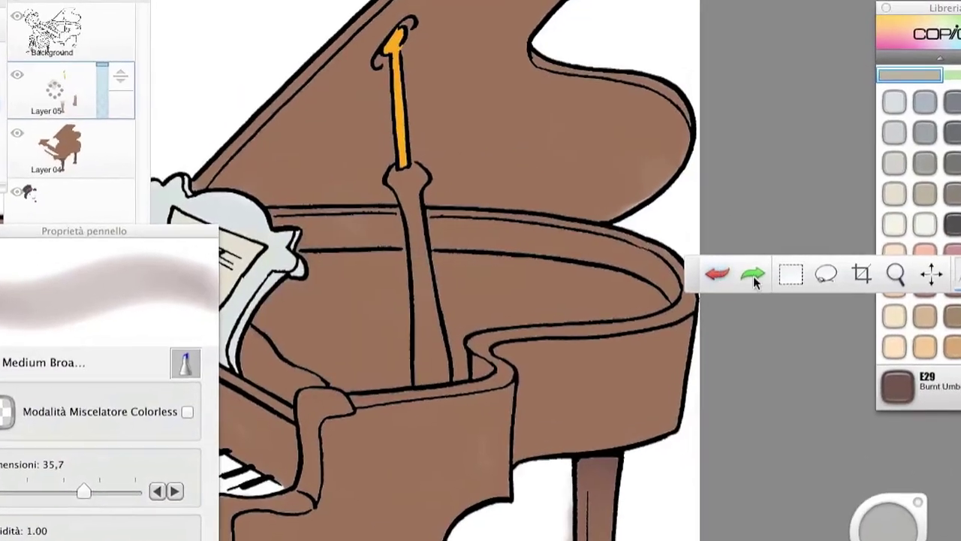
Step: Erase the walnut fill from the piano's interior on Layer 04 with a large hard eraser, keeping the lid prop colored
key(e)
key(e)
click(488, 88)
key(e)
drag(300, 97, 418, 133)
scroll(418, 133, up, 5)
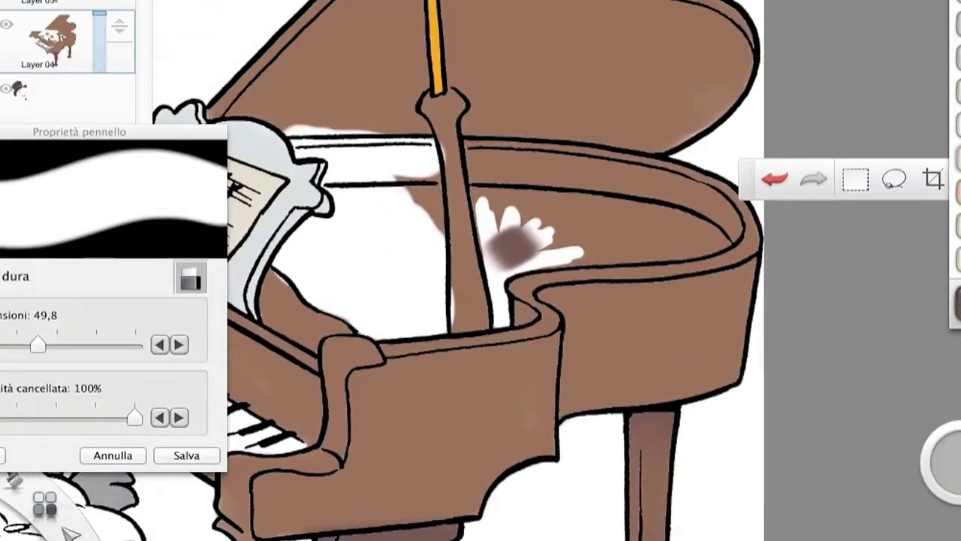
mouse_move(481, 217)
mouse_down()
mouse_move(498, 228)
mouse_move(579, 227)
mouse_up()
Step: Clean up the walnut edges along the lid prop and the interior's upper rim with a 27.8 hard eraser and Light Walnut (E57)
key(e)
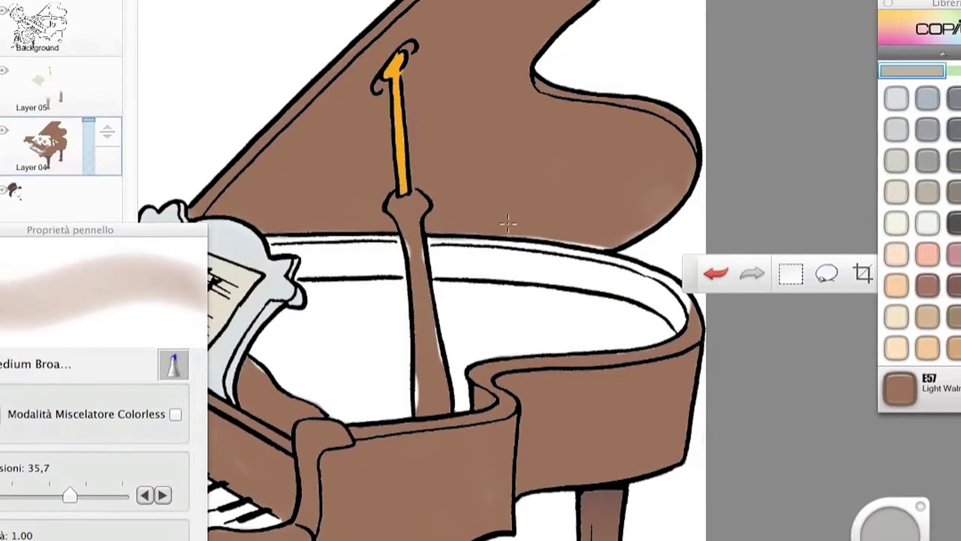
key(e)
scroll(431, 151, up, 5)
key([)
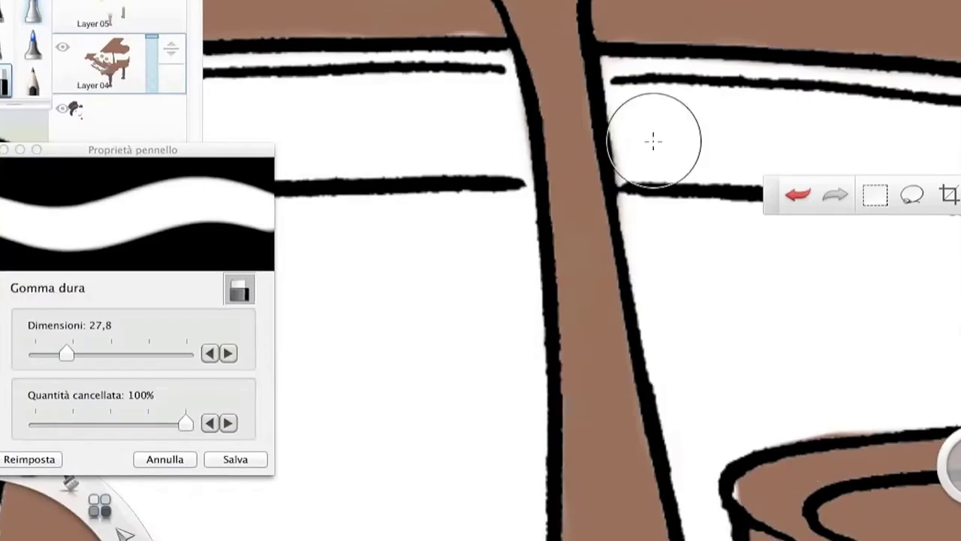
key(e)
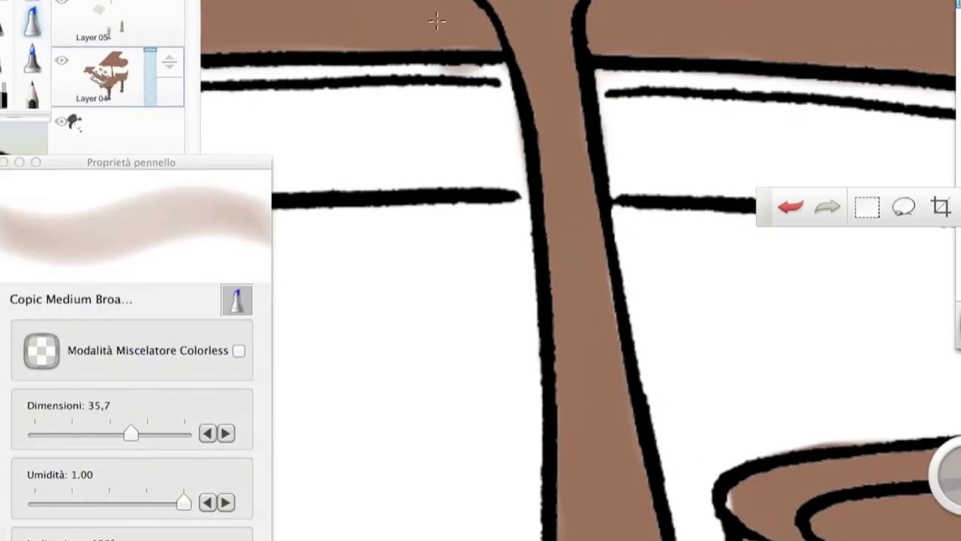
Step: Erase the stray walnut paint along the interior's lower edge, from the music stand to the base of the lid prop
key(e)
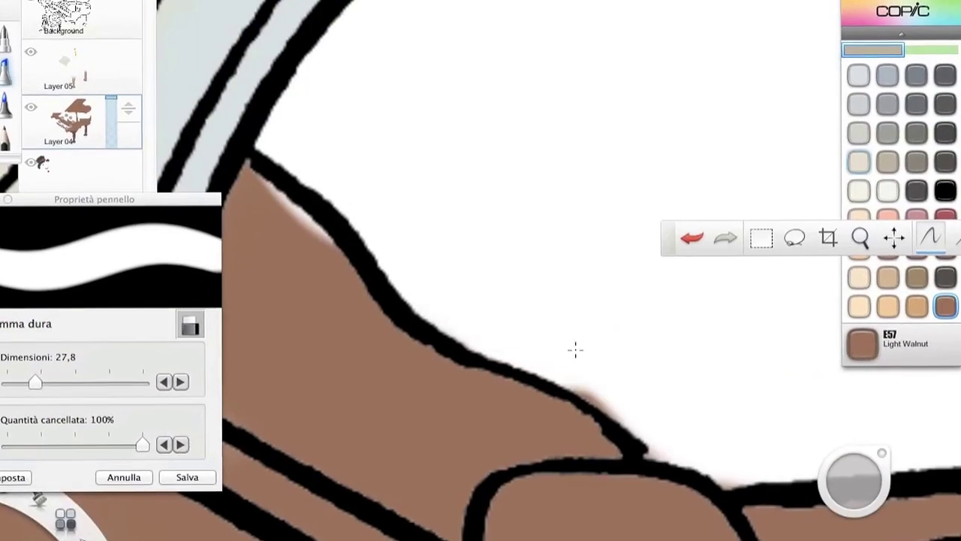
key(e)
key(e)
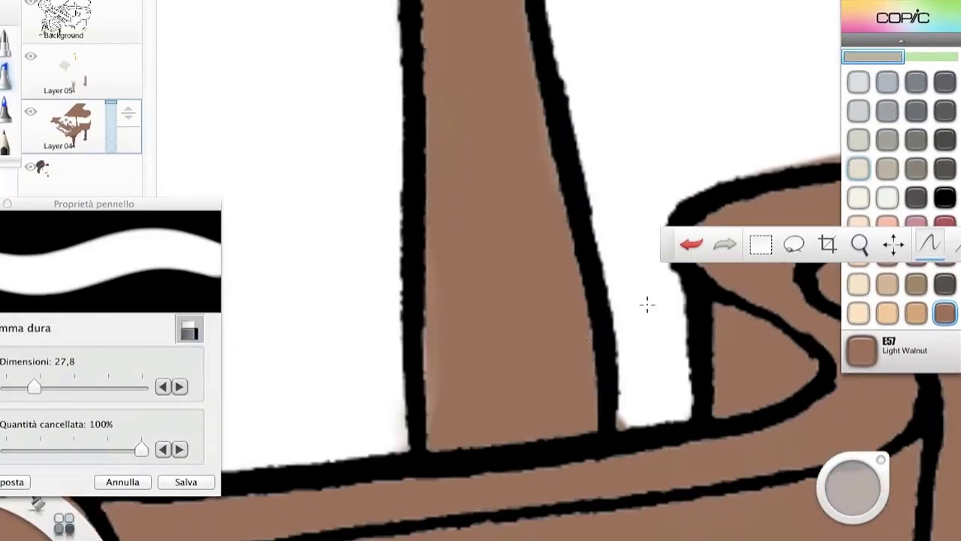
scroll(647, 304, right, 3)
key([)
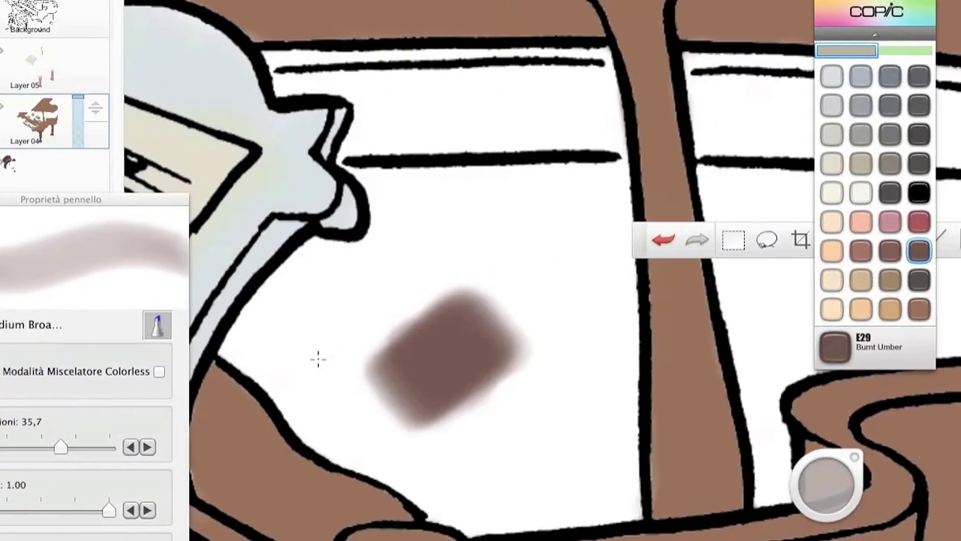
Step: Paint the piano interior between the music stand and the lid prop Burnt Umber (E29) on Layer 04, tidying the edges
mouse_move(317, 358)
mouse_down()
mouse_move(361, 360)
mouse_move(340, 335)
mouse_move(297, 348)
mouse_move(403, 200)
mouse_move(280, 336)
mouse_move(481, 495)
mouse_up()
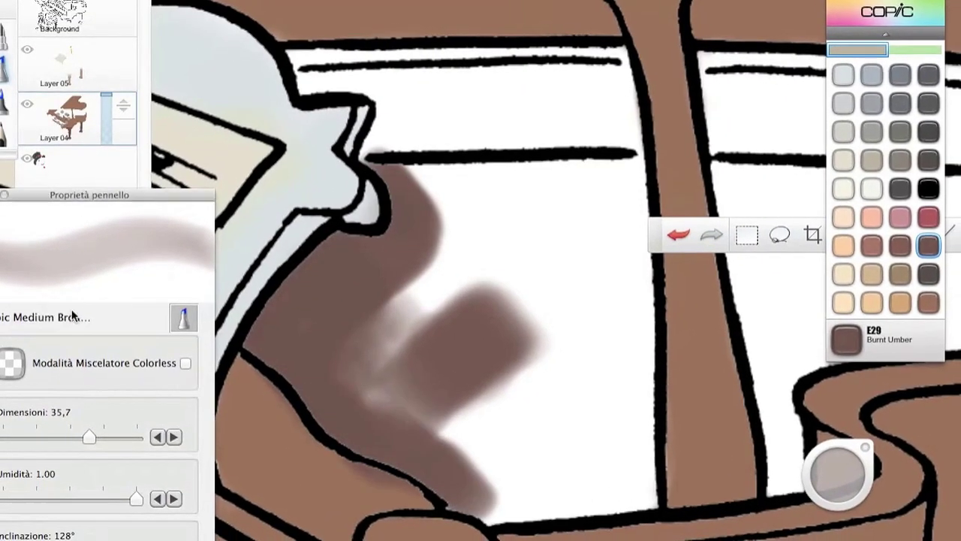
alt+click(264, 398)
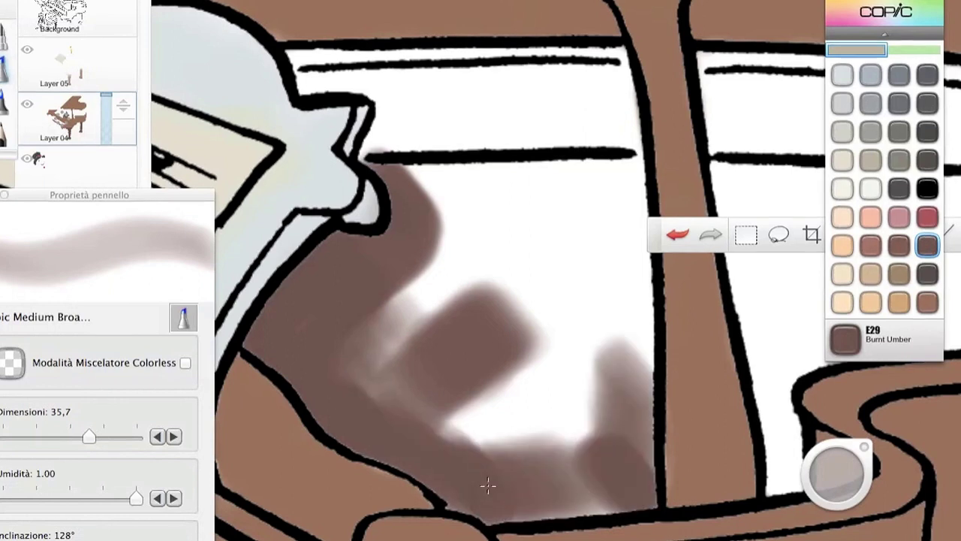
mouse_move(377, 373)
mouse_down()
mouse_move(533, 379)
mouse_move(544, 280)
mouse_up()
mouse_move(319, 77)
mouse_down()
mouse_move(348, 95)
mouse_move(388, 379)
mouse_up()
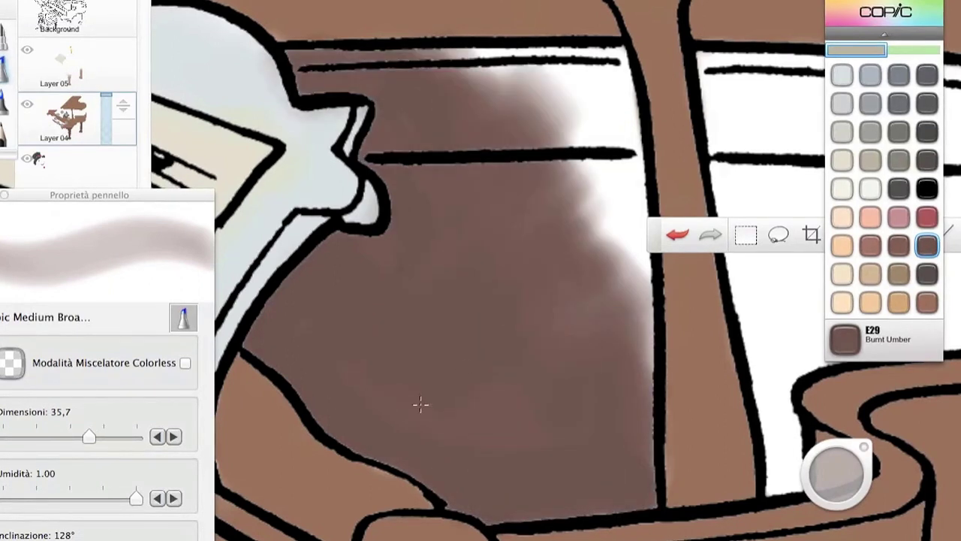
mouse_move(634, 438)
mouse_down()
mouse_move(606, 82)
mouse_move(626, 195)
mouse_up()
key(e)
drag(571, 408, 558, 120)
key(b)
mouse_move(600, 466)
mouse_down()
mouse_move(607, 253)
mouse_move(572, 38)
mouse_up()
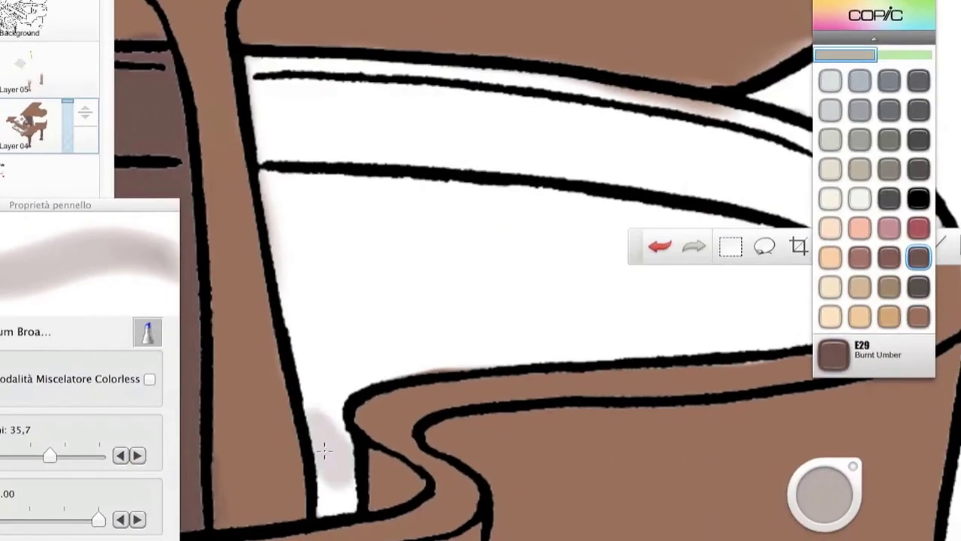
Step: Paint the rest of the piano interior and its rim beyond the lid prop Burnt Umber (E29) with the 35.7 Medium Broad marker
drag(352, 448, 344, 398)
mouse_move(484, 325)
mouse_down()
mouse_move(577, 307)
mouse_move(296, 98)
mouse_move(330, 284)
mouse_move(537, 194)
mouse_move(362, 290)
mouse_move(395, 96)
mouse_move(552, 159)
mouse_move(628, 127)
mouse_move(354, 116)
mouse_move(497, 129)
mouse_move(666, 249)
mouse_move(709, 343)
mouse_move(486, 337)
mouse_move(629, 218)
mouse_up()
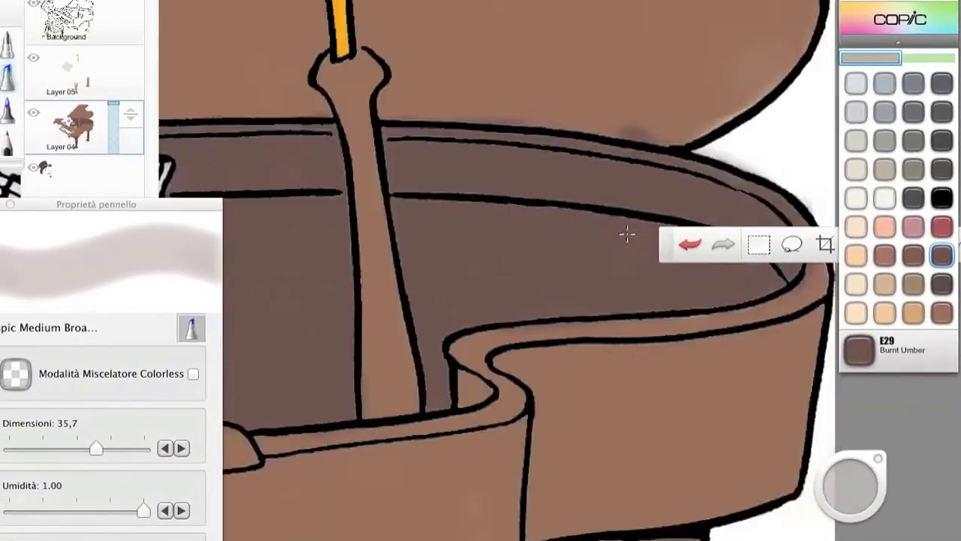
scroll(627, 233, down, 3)
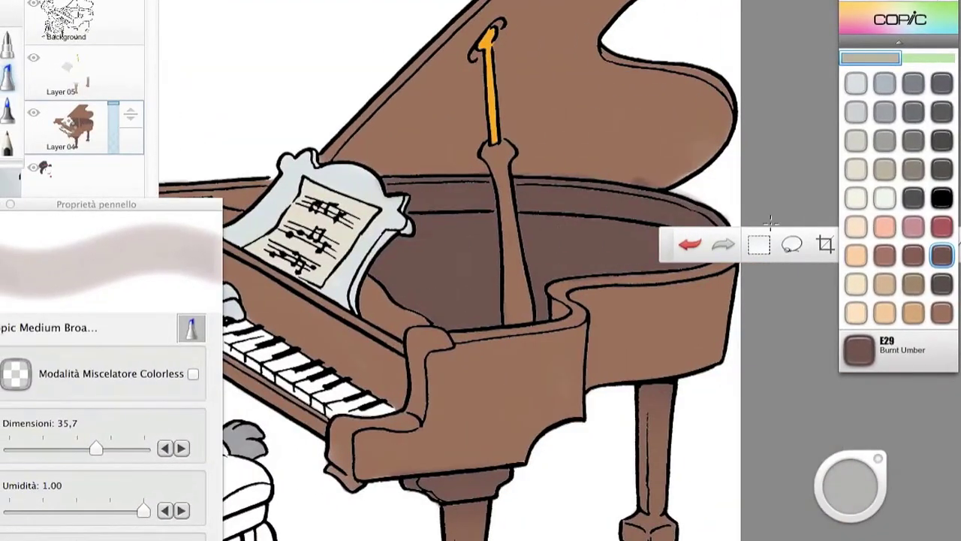
Step: Shade the piano interior on both sides of the lid prop with dark tones, smoothing them with the Colorless Blender at size 15.8
scroll(627, 233, up, 3)
mouse_move(495, 337)
mouse_down()
mouse_move(395, 328)
mouse_move(382, 303)
mouse_up()
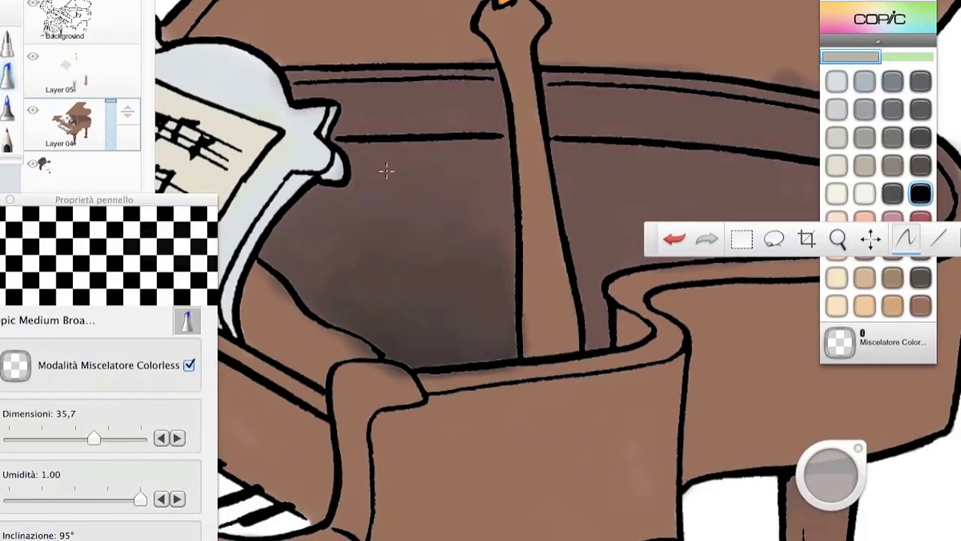
scroll(481, 176, right, 3)
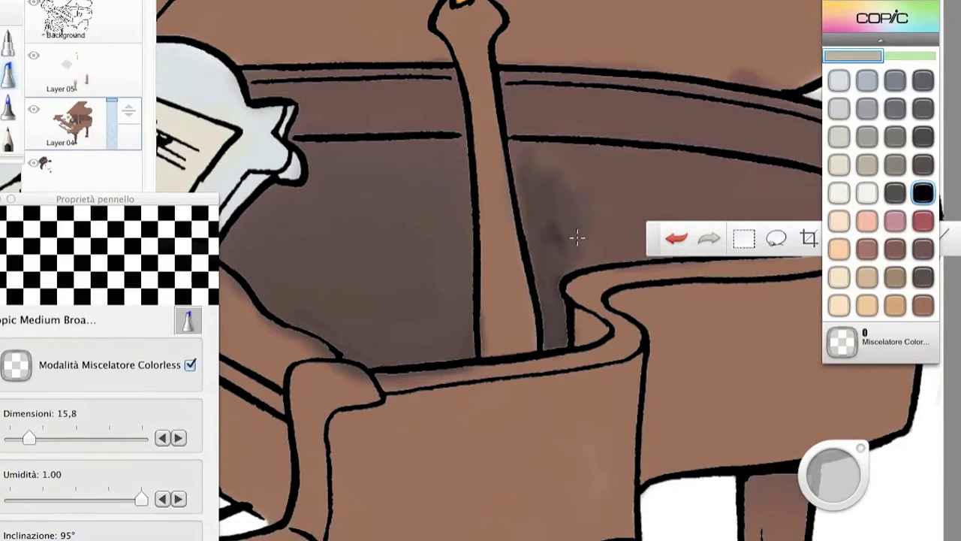
scroll(603, 217, right, 5)
drag(547, 213, 562, 189)
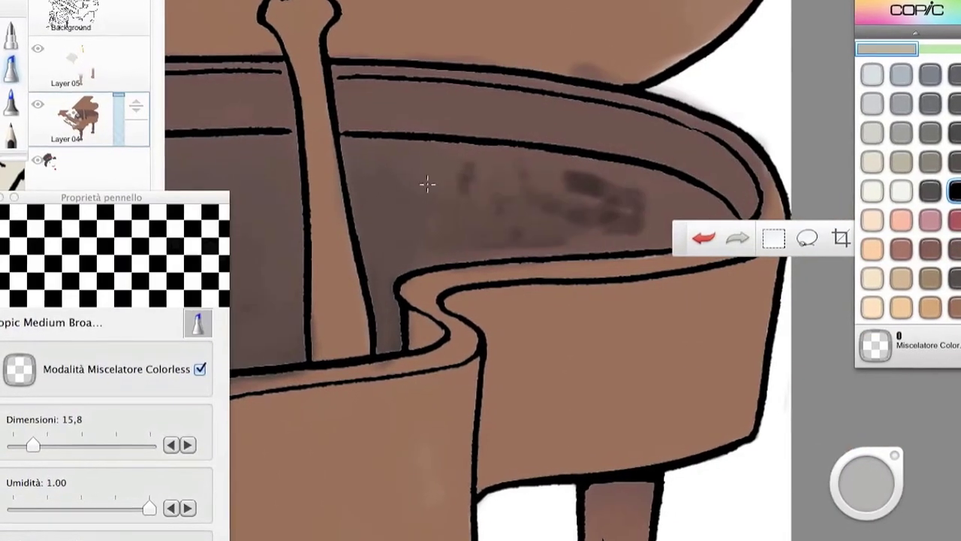
scroll(568, 217, right, 5)
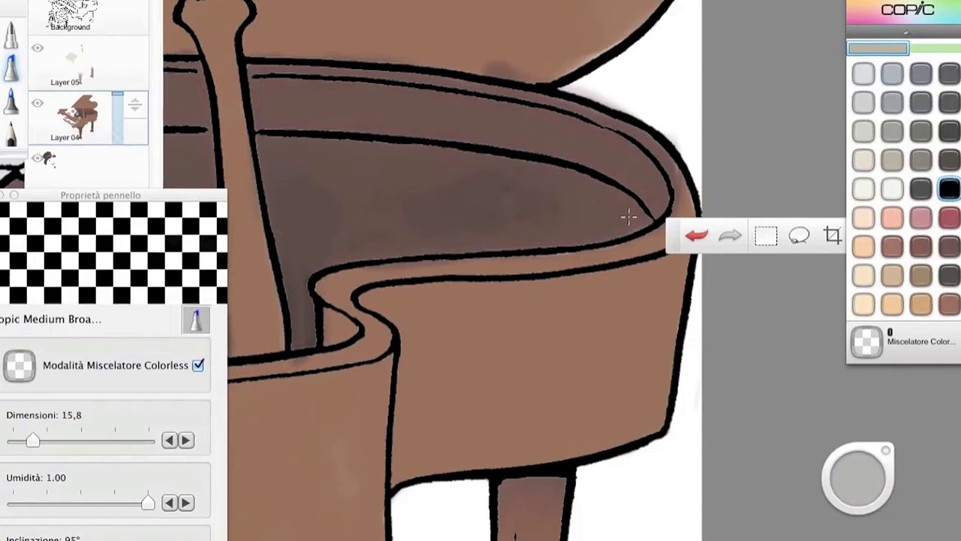
Step: Touch up the piano interior's edges around the curved rim, erasing stray paint and repainting with colors sampled from the drawing
alt+click(621, 192)
key(b)
key(b)
scroll(548, 215, up, 3)
key(e)
drag(385, 340, 451, 335)
drag(330, 352, 334, 383)
key(e)
alt+click(395, 342)
mouse_move(431, 388)
mouse_down()
mouse_move(535, 381)
mouse_move(531, 368)
mouse_move(413, 480)
mouse_up()
Step: Shade the raised piano lid on Layer 04 with brown tones and blend it using the 43.0 Extra Broad Nib in colorless mode
scroll(454, 287, left, 5)
scroll(454, 287, down, 3)
click(20, 111)
alt+click(346, 209)
drag(313, 167, 563, 217)
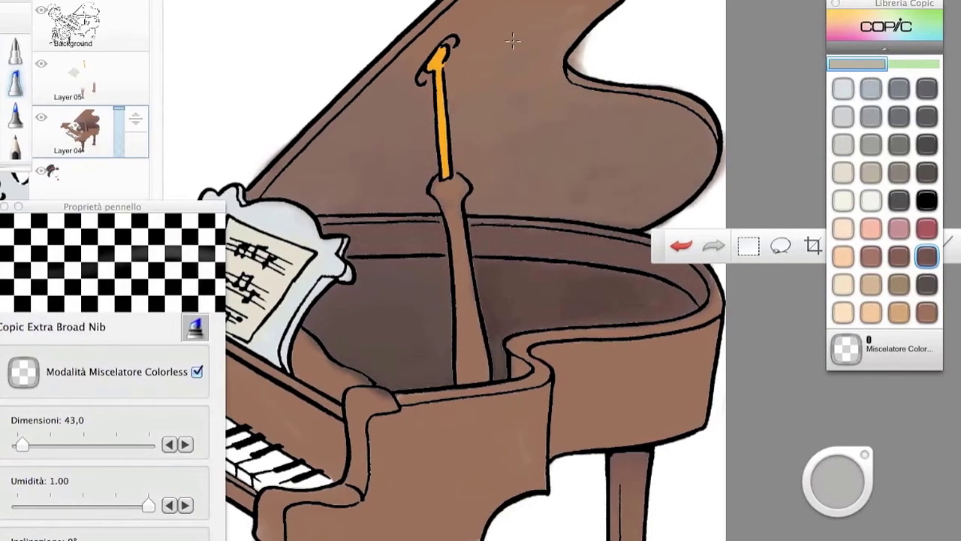
scroll(451, 225, down, 3)
Step: Repaint the lid prop and the interior's lower edge Light Walnut (E57) with a 17.6 Medium Broad marker, colorless mode off
scroll(451, 225, up, 5)
click(445, 179)
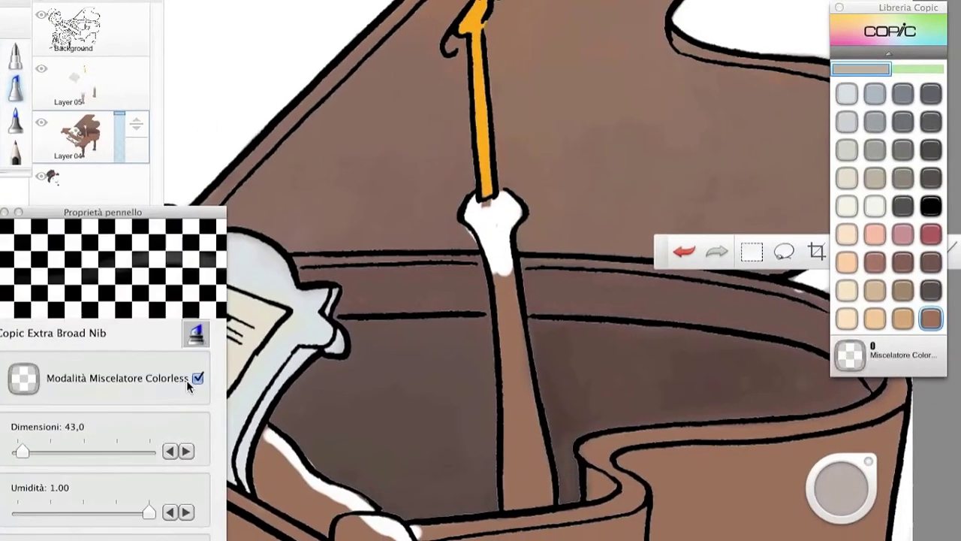
click(211, 405)
drag(488, 218, 495, 225)
click(210, 406)
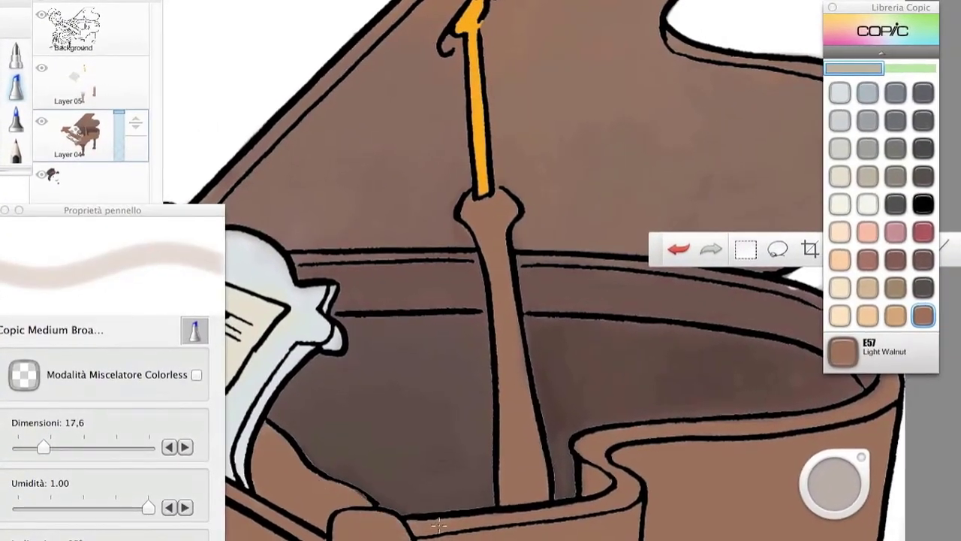
scroll(736, 275, right, 5)
Step: Shade the lower end of the blue coat's rear tail and smooth it with the Colorless Blender, undoing the unwanted strokes
key(e)
scroll(545, 275, down, 5)
scroll(512, 469, up, 5)
click(21, 82)
click(199, 326)
click(200, 367)
click(684, 245)
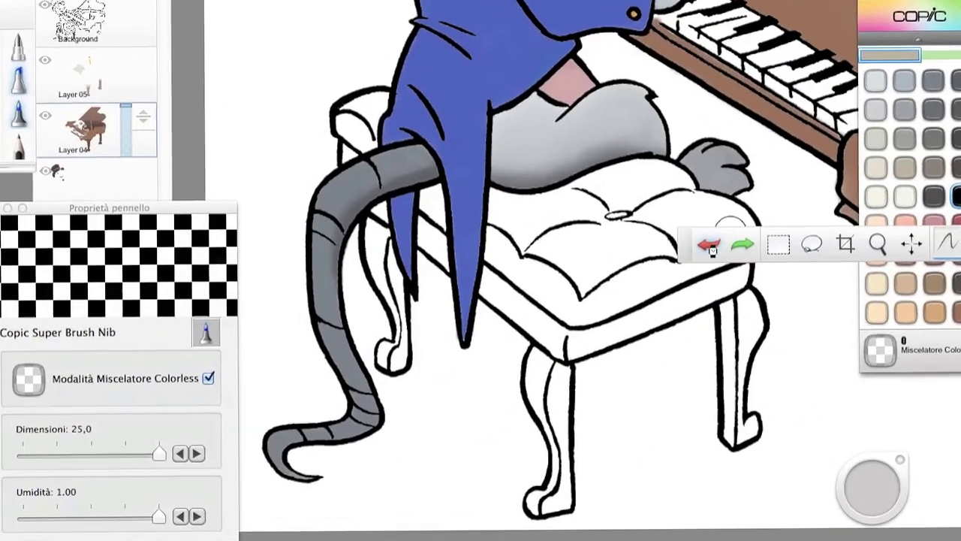
scroll(712, 250, down, 5)
scroll(378, 262, up, 5)
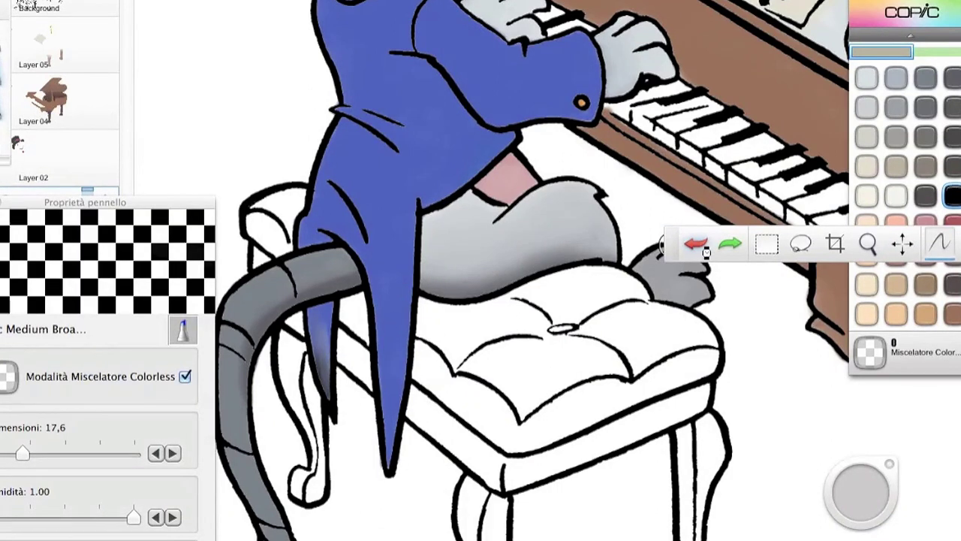
click(698, 248)
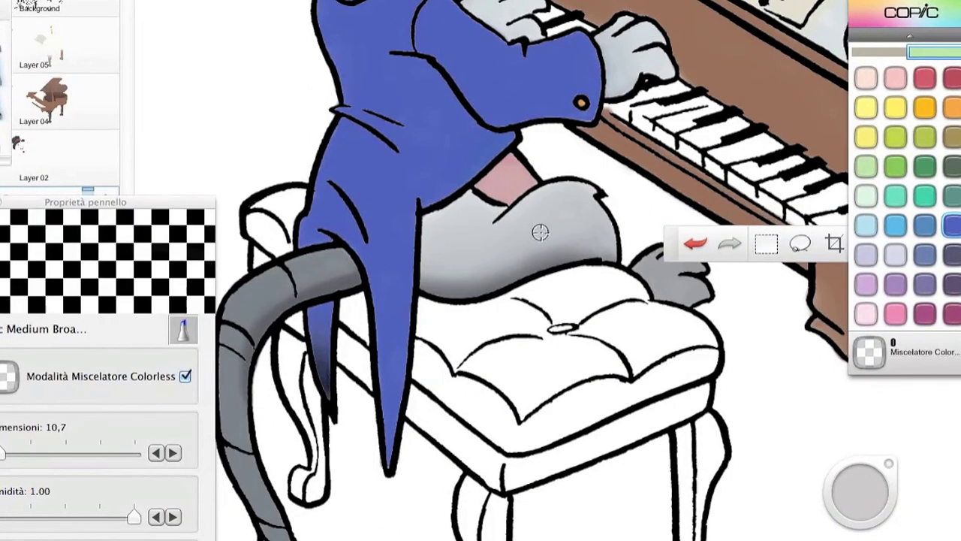
Step: Color the cat's shirt collar Baby Blue (B21), tidy it with the hard eraser, and blend it with the 18.4 Super Brush Nib
scroll(885, 68, down, 3)
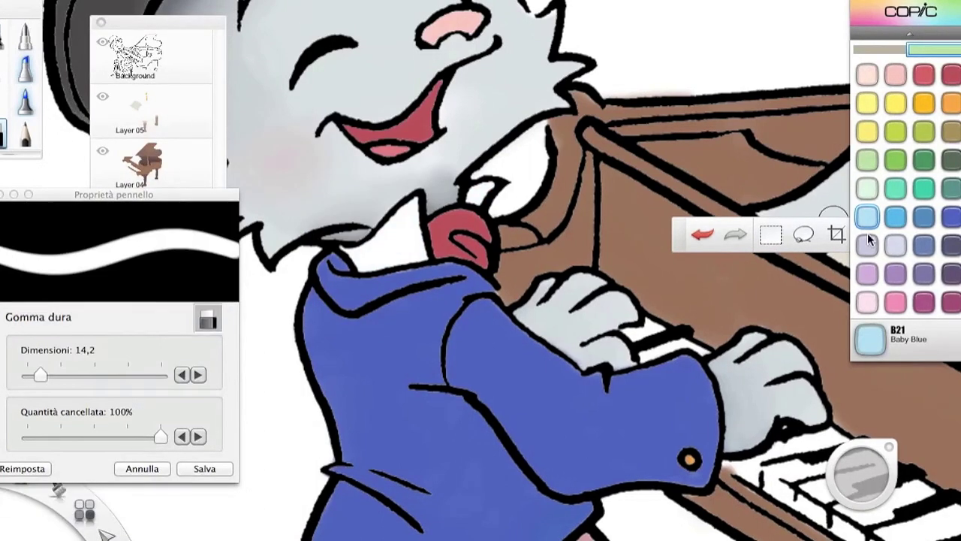
key(e)
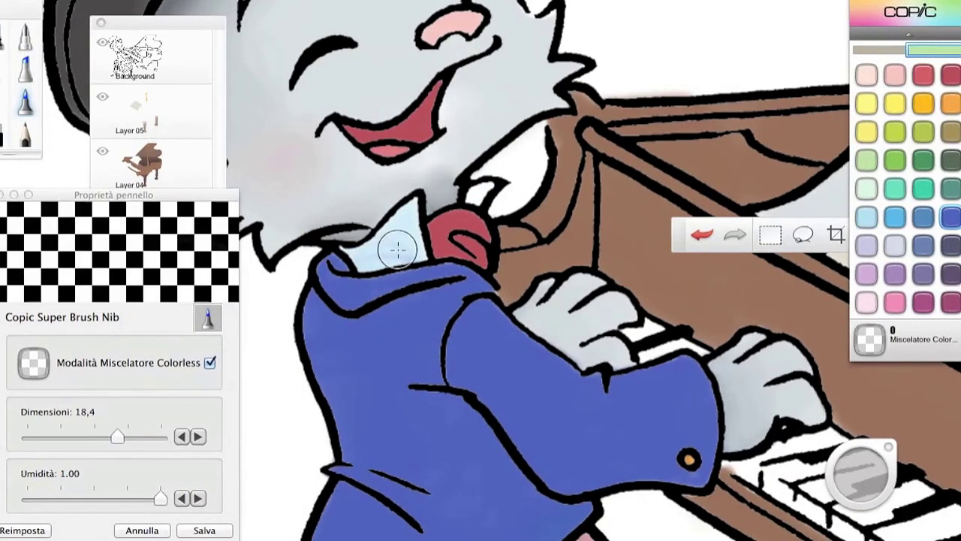
scroll(405, 218, down, 5)
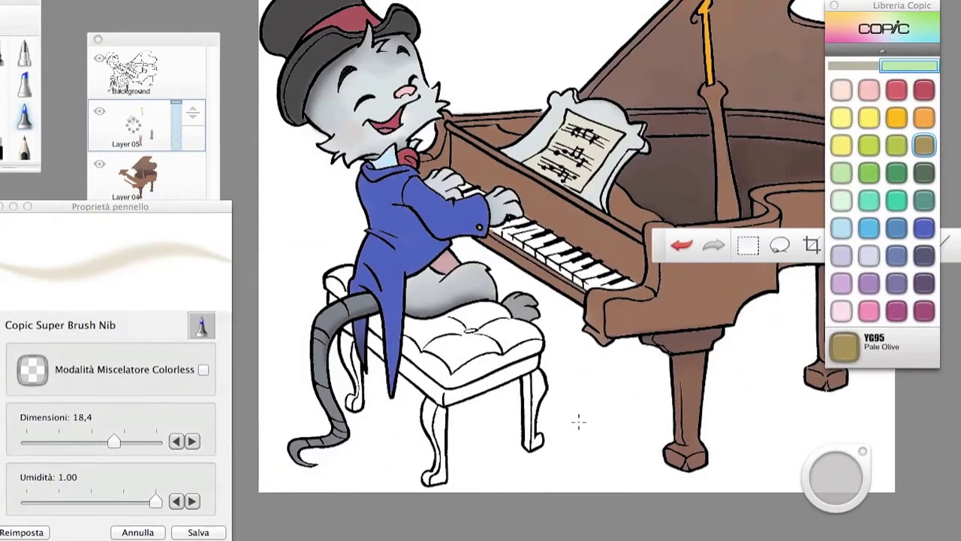
Step: Color the stool's frame and legs Caribe Cocoa (E25) on Layer 05, erasing the overflow outside the outlines with a 31.5 hard eraser
drag(617, 391, 622, 415)
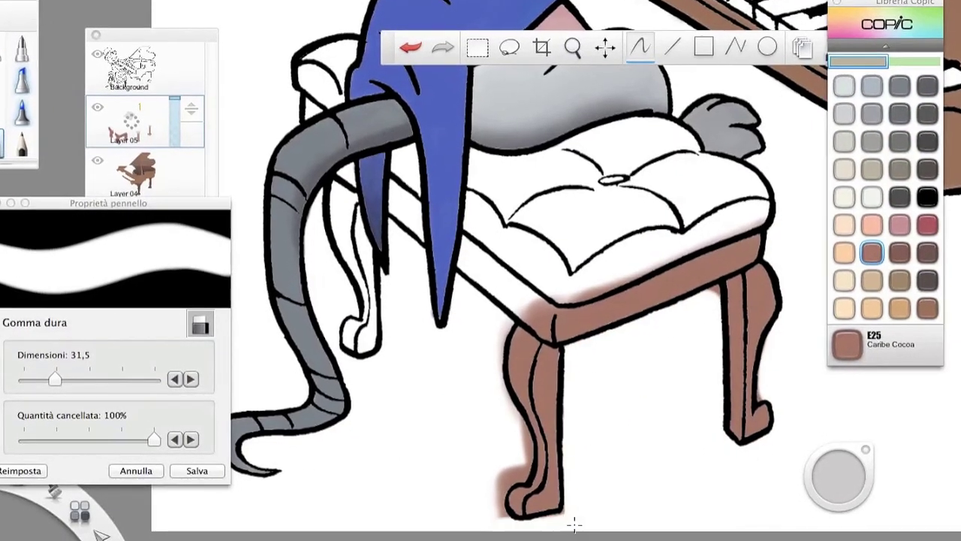
drag(550, 532, 504, 412)
scroll(628, 361, up, 3)
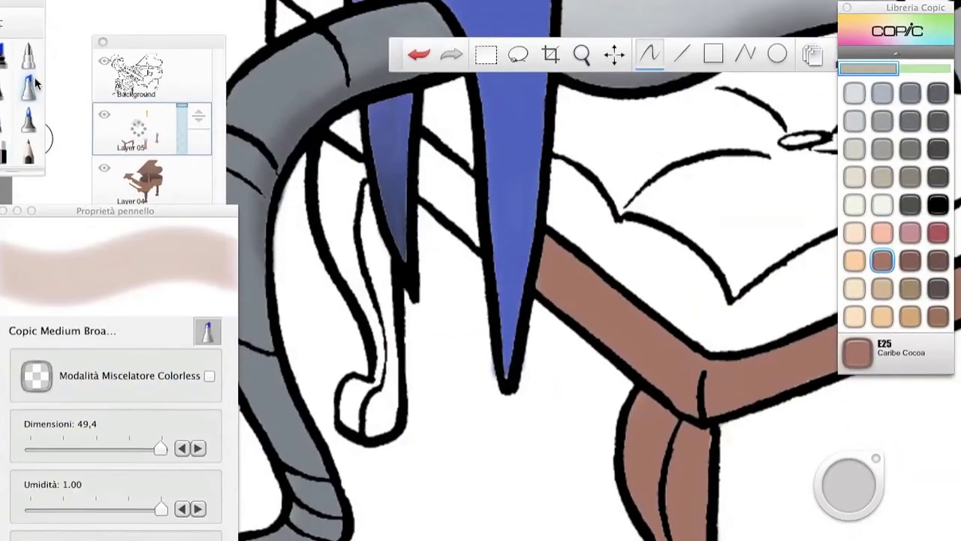
drag(376, 435, 337, 237)
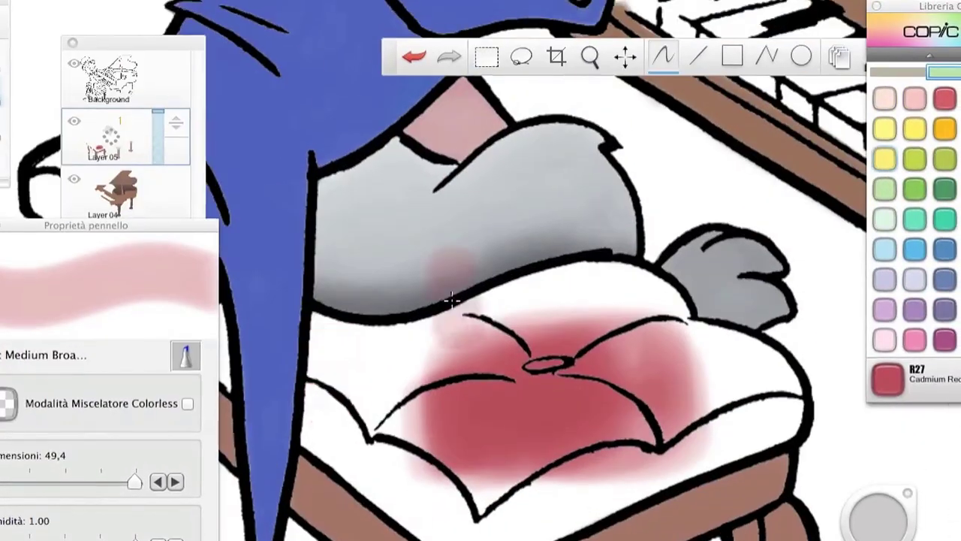
Step: Fill the stool cushion with Cadmium Red (R27) at size 49.4 and erase the overflow with a 37.4 hard eraser
mouse_move(420, 353)
mouse_down()
mouse_move(322, 390)
mouse_move(697, 411)
mouse_move(547, 293)
mouse_up()
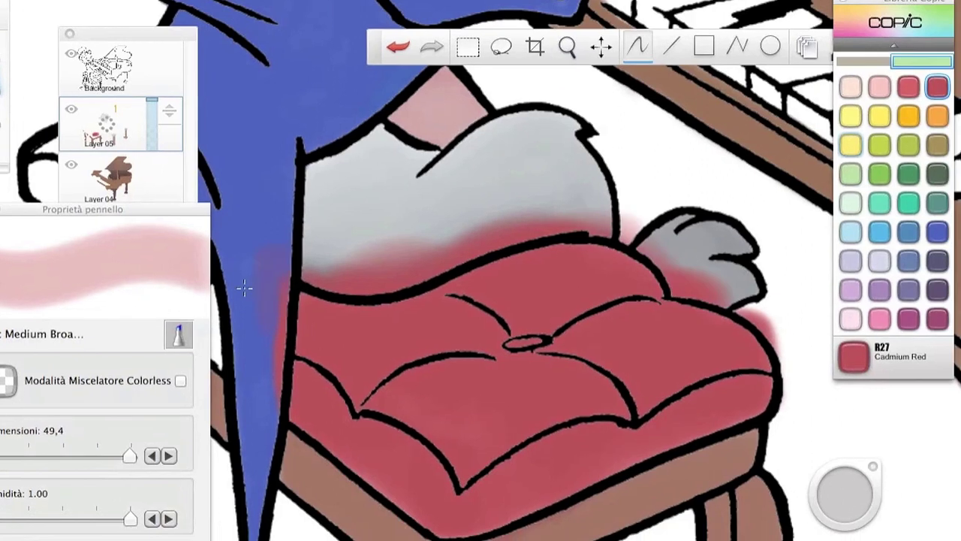
key(e)
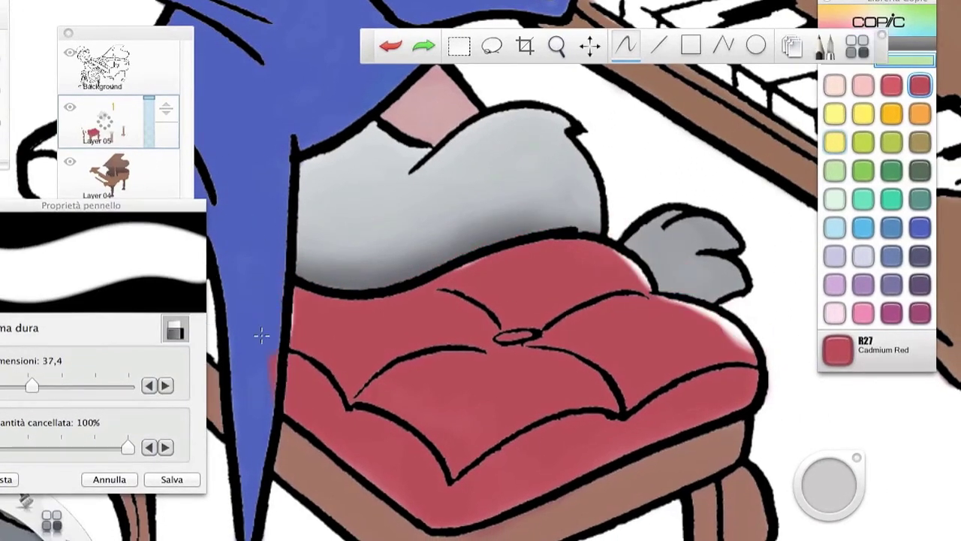
Step: Shade the cushion's lower sides with Red Violet (RV19) and blend the shading into the red with the Colorless Blender
key(e)
click(920, 313)
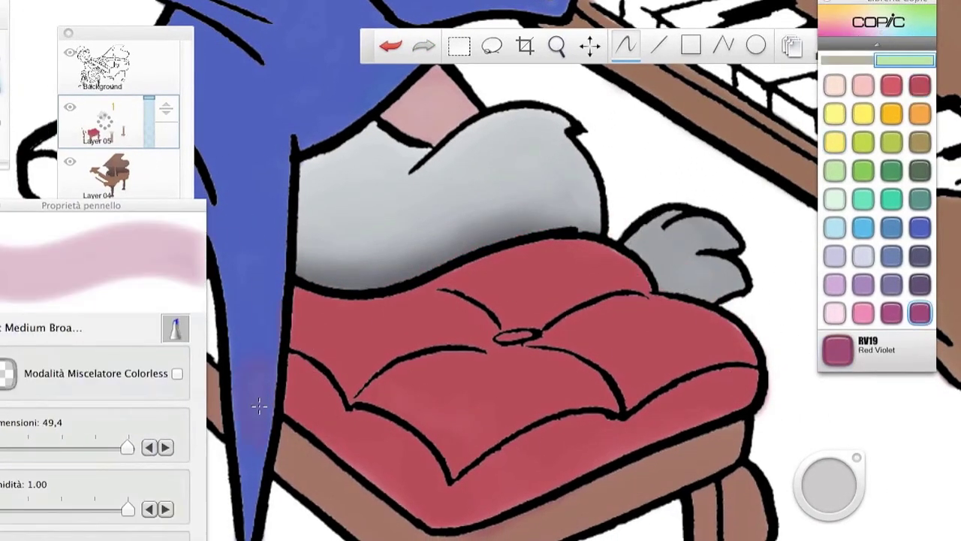
key(bracketleft)
click(176, 373)
drag(300, 323, 598, 347)
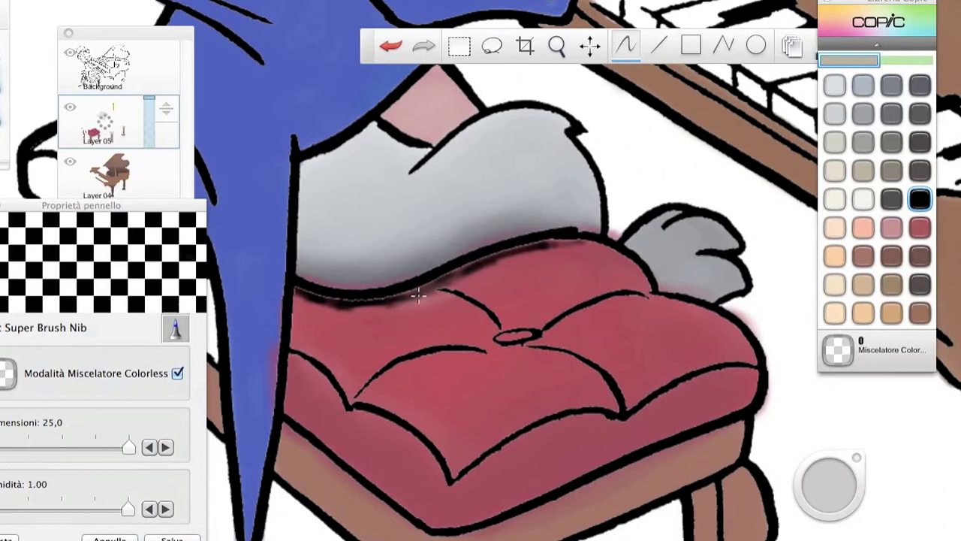
Step: Undo the dark strokes beneath the cat, shade there with Cool Gray No.8 (C8), and blend it into Cadmium Red (R27)
click(390, 47)
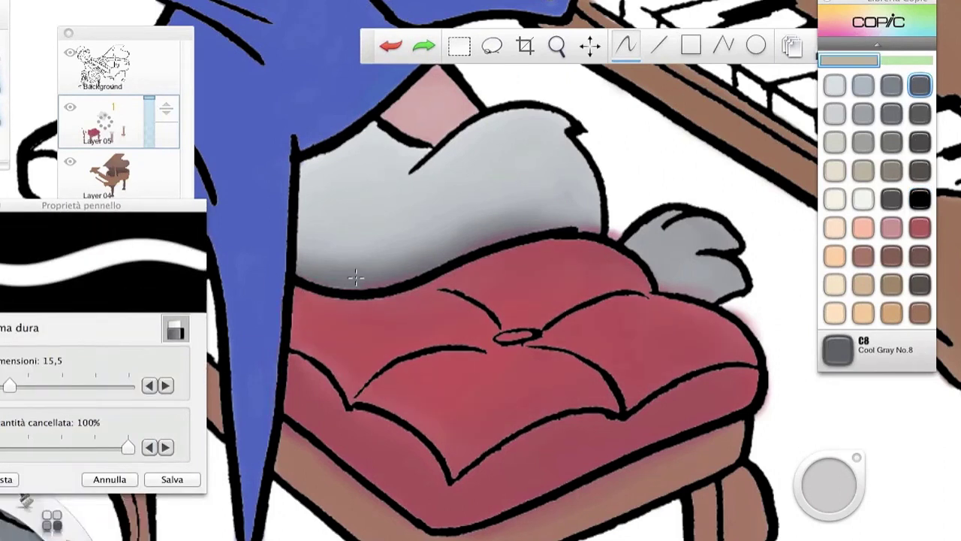
key(e)
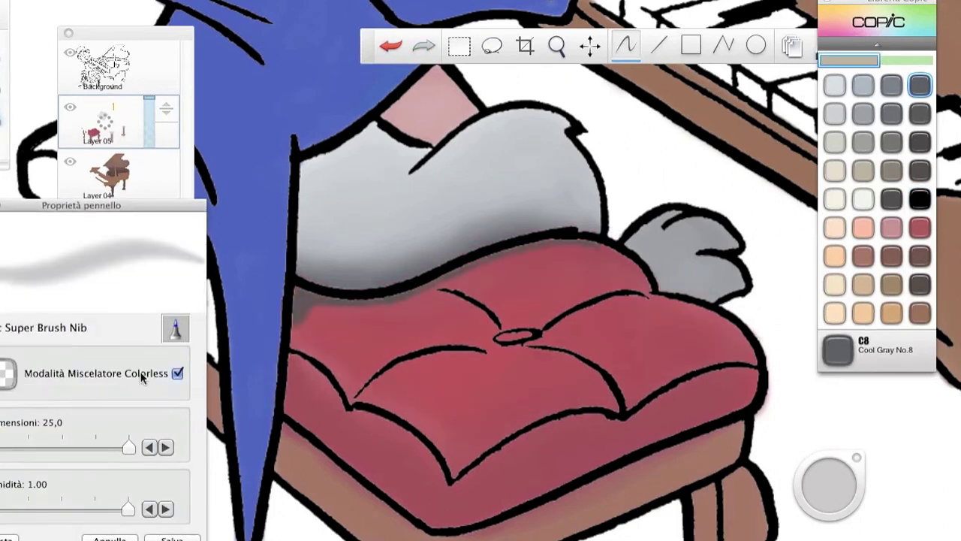
click(129, 378)
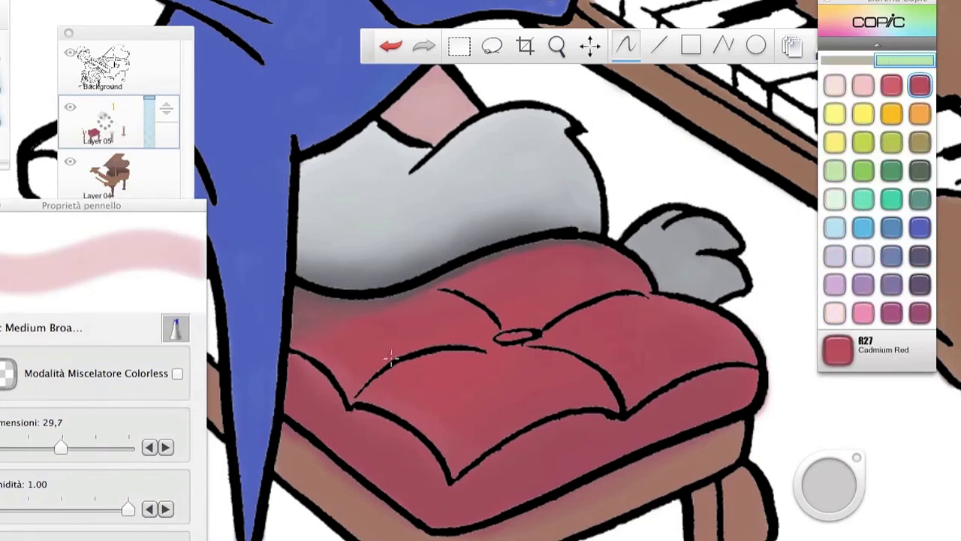
click(177, 373)
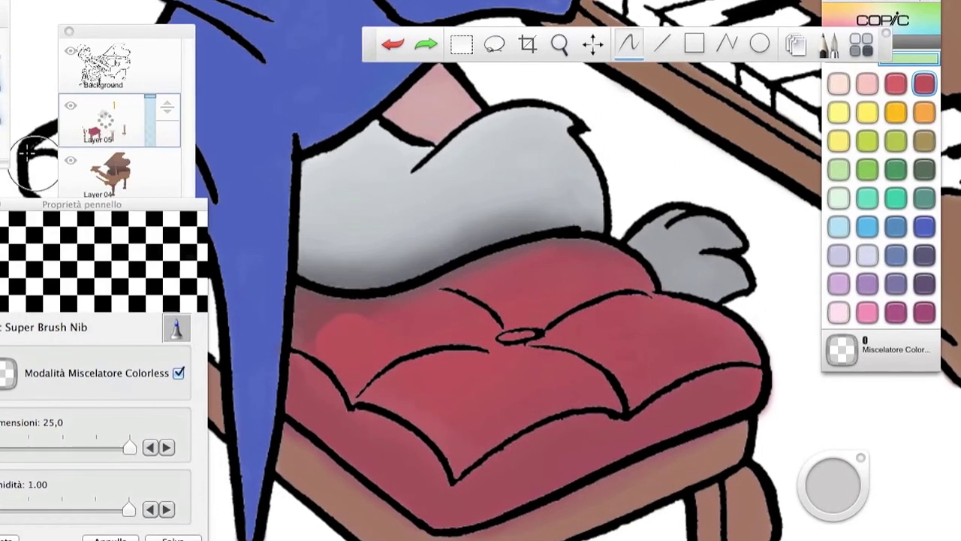
scroll(326, 337, down, 5)
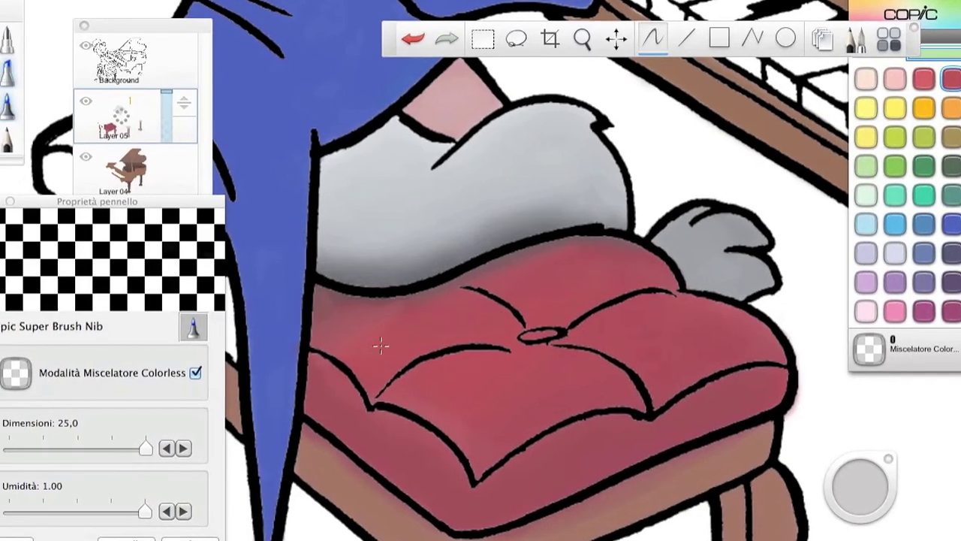